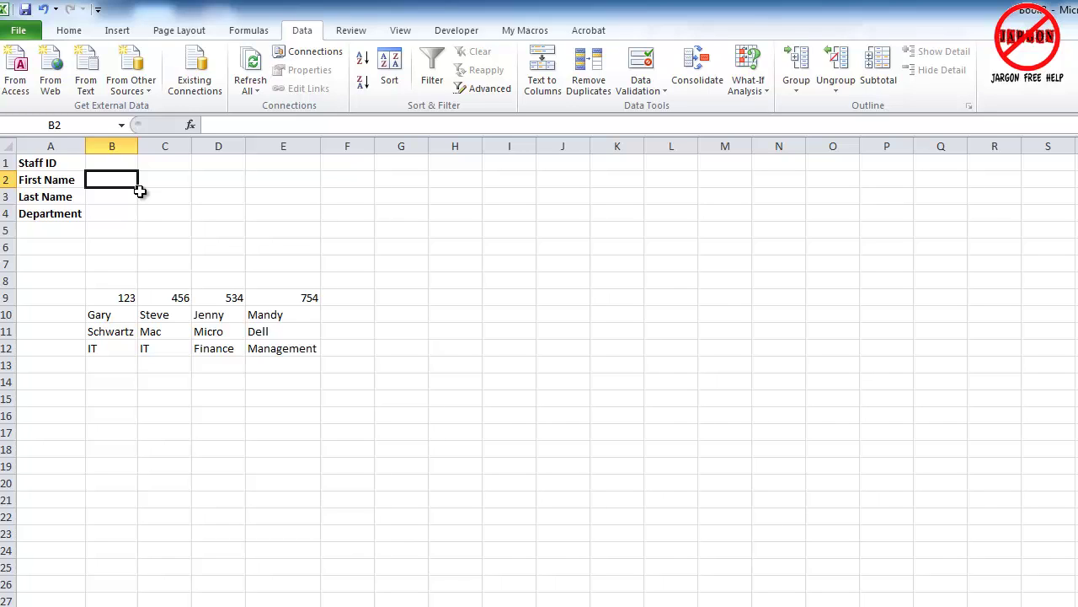
Highlight the staff table's ID, first-name, last-name and department rows, then the columns for IDs 123 and 456.
{"action": "left_click_drag", "start_coordinate": [102, 298], "coordinate": [296, 294]}
{"action": "left_click_drag", "start_coordinate": [96, 314], "coordinate": [283, 315]}
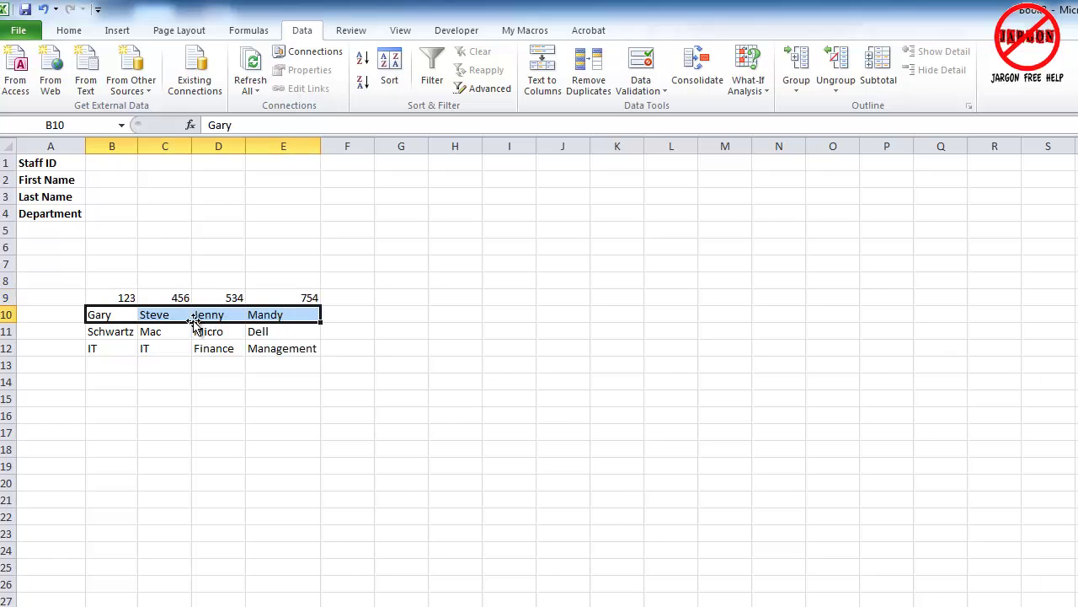
{"action": "left_click_drag", "start_coordinate": [102, 333], "coordinate": [303, 335]}
{"action": "left_click_drag", "start_coordinate": [121, 353], "coordinate": [169, 337]}
{"action": "left_click_drag", "start_coordinate": [109, 299], "coordinate": [102, 349]}
{"action": "left_click_drag", "start_coordinate": [173, 295], "coordinate": [168, 349]}
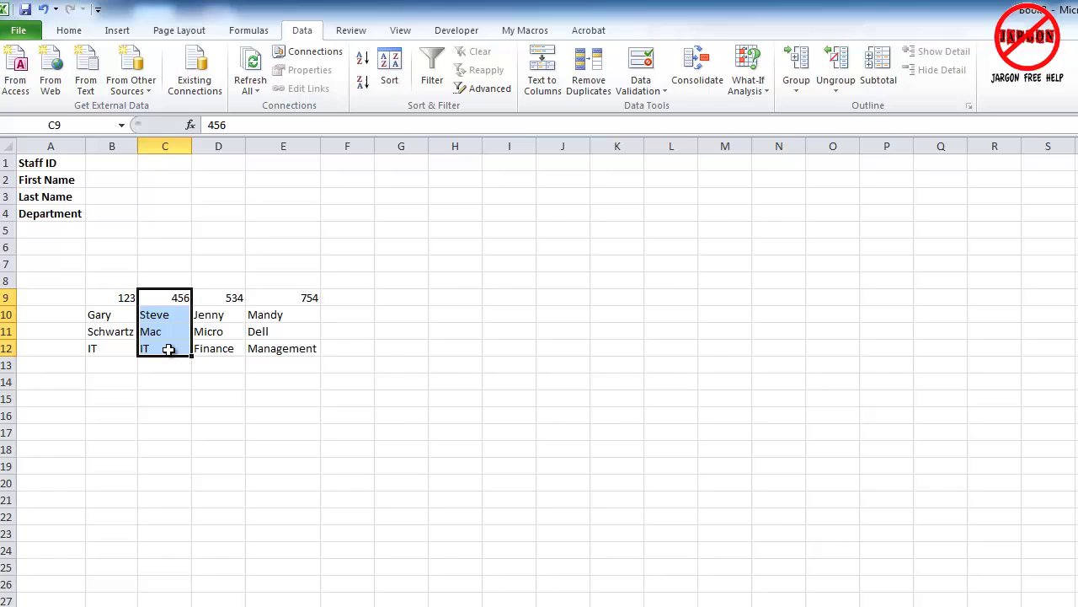
{"action": "left_click", "coordinate": [158, 331]}
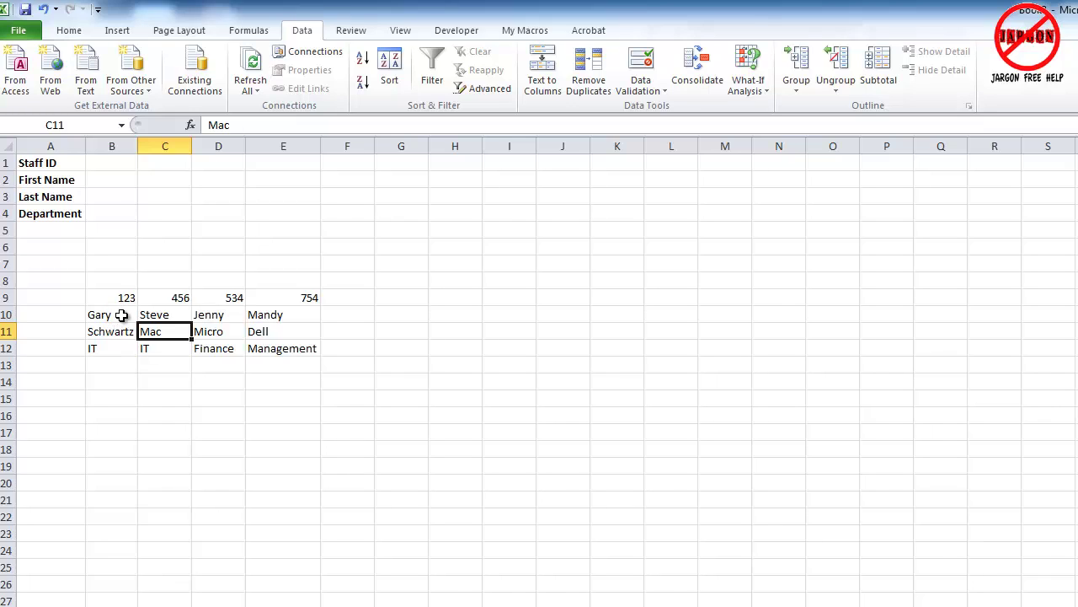
Enter staff ID 456 in cell B1.
{"action": "left_click", "coordinate": [112, 184]}
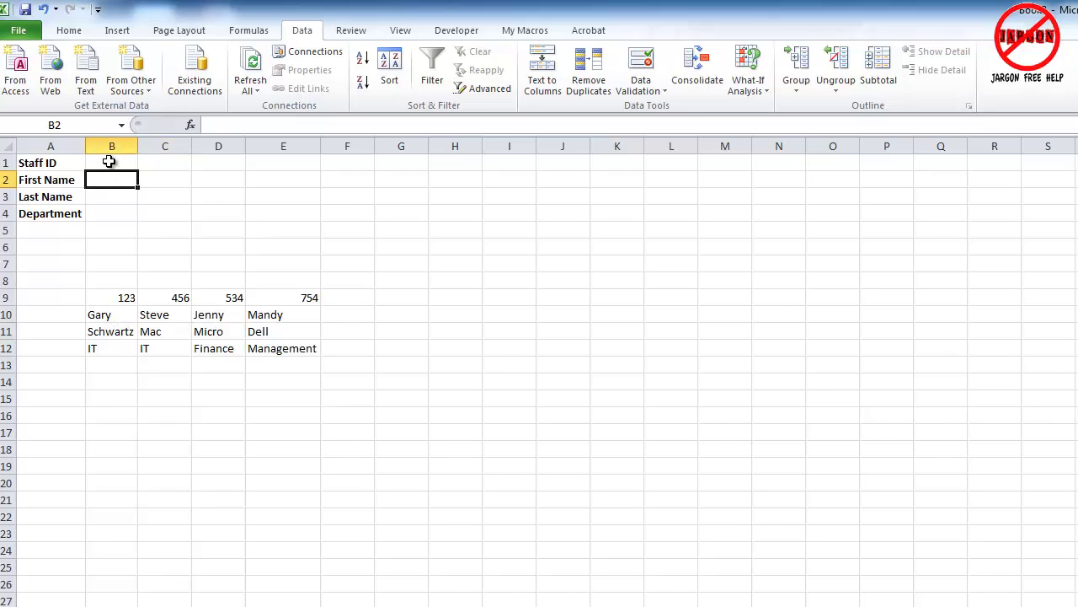
{"action": "left_click", "coordinate": [108, 161]}
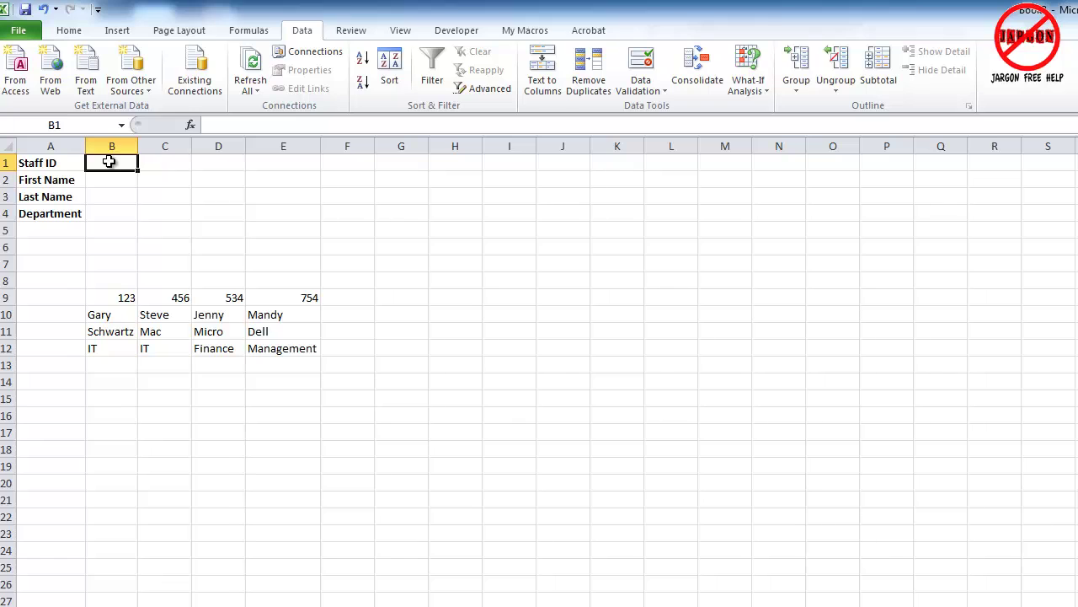
{"action": "type", "text": "456"}
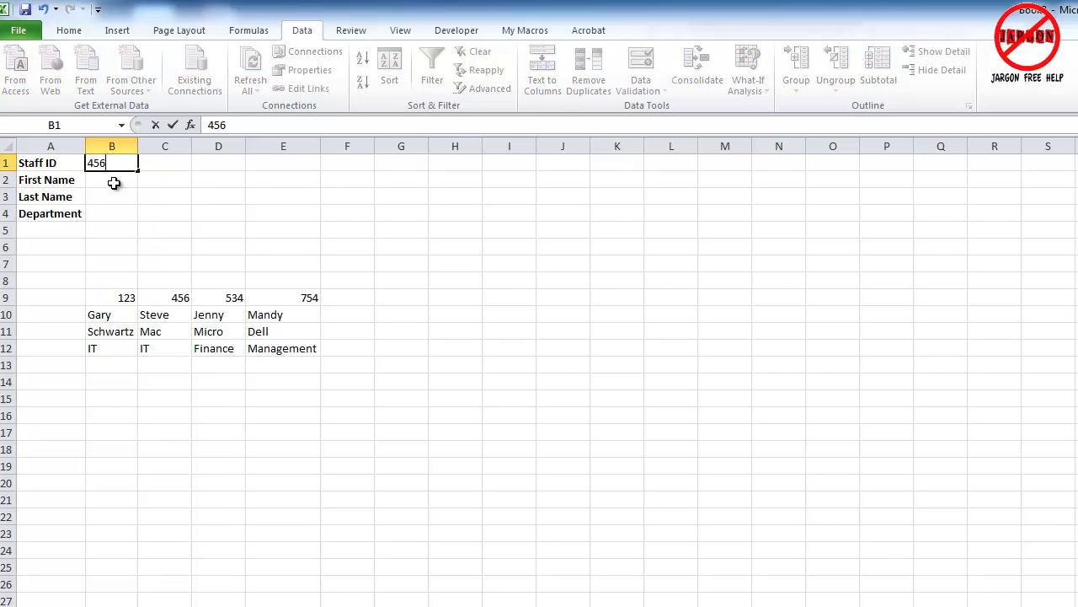
{"action": "key", "text": "Return"}
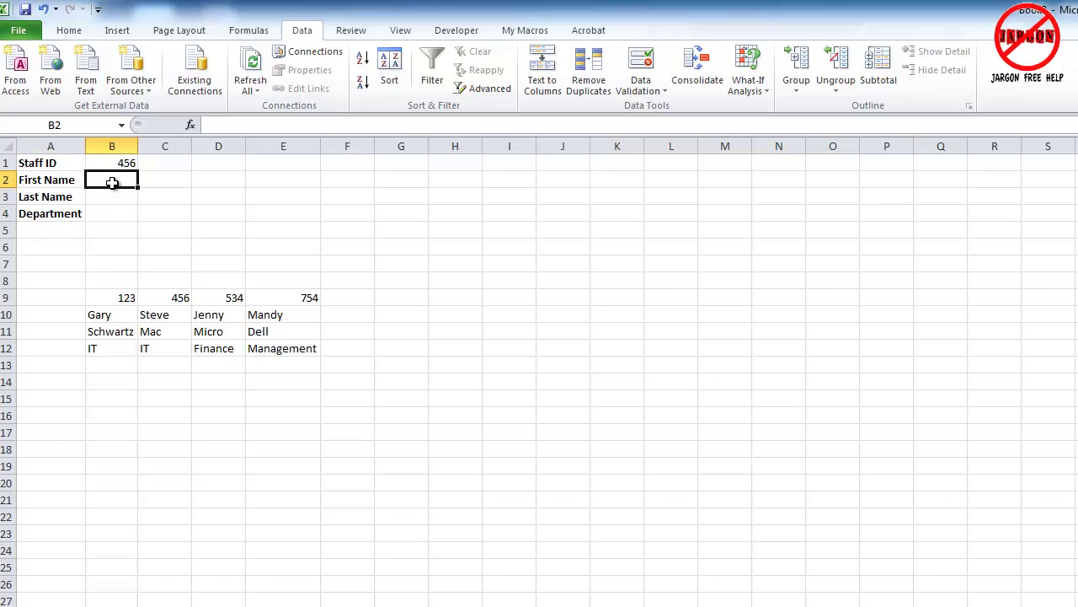
Insert HLOOKUP into B2 from the Insert Function dialog, found by searching 'hlookup'.
{"action": "left_click", "coordinate": [193, 125]}
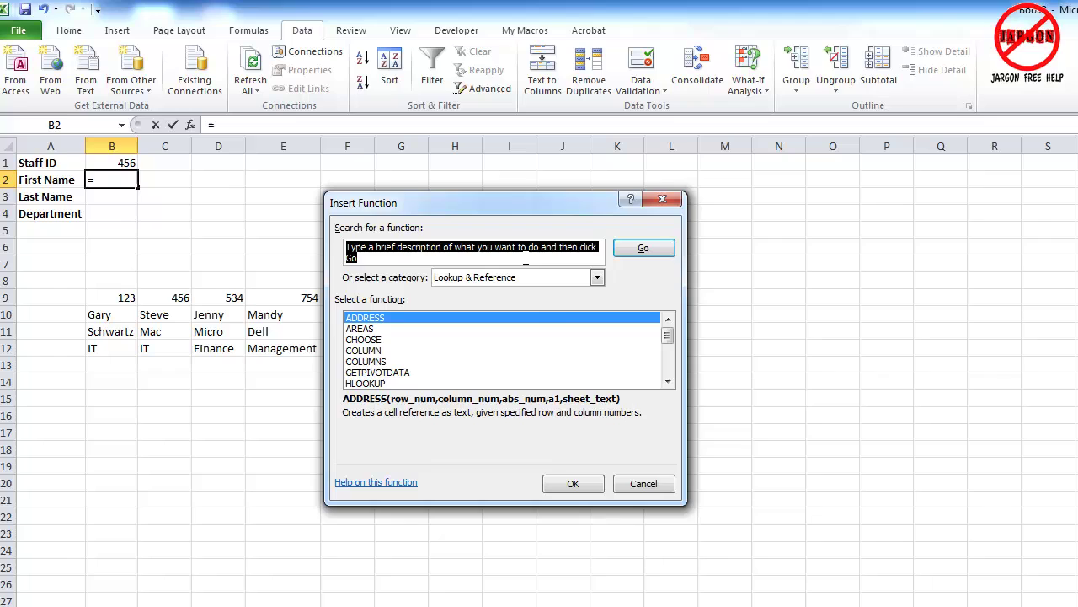
{"action": "left_click", "coordinate": [597, 280]}
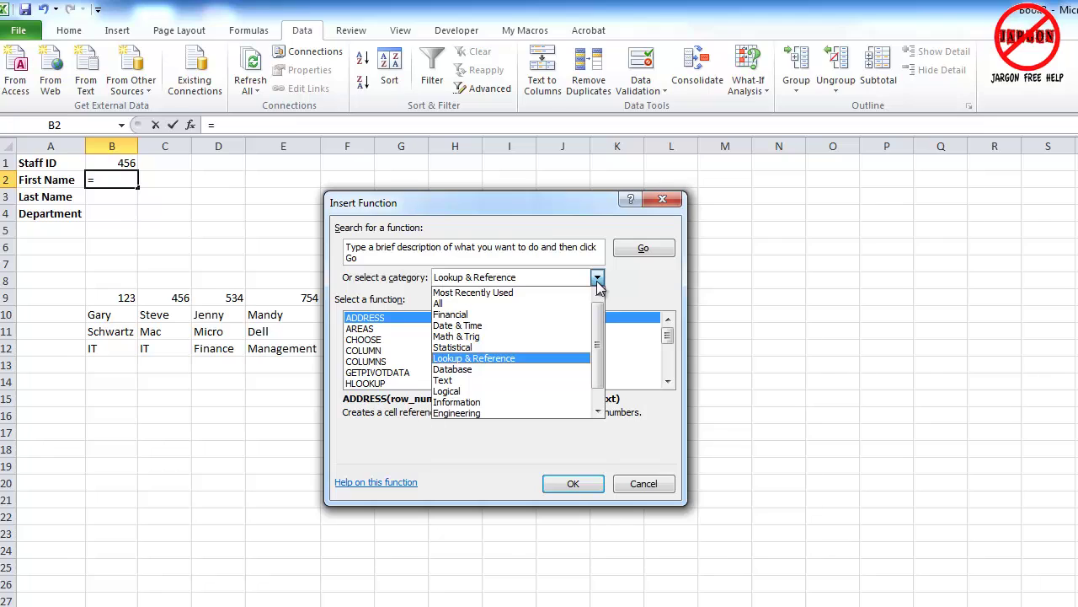
{"action": "left_click", "coordinate": [598, 282]}
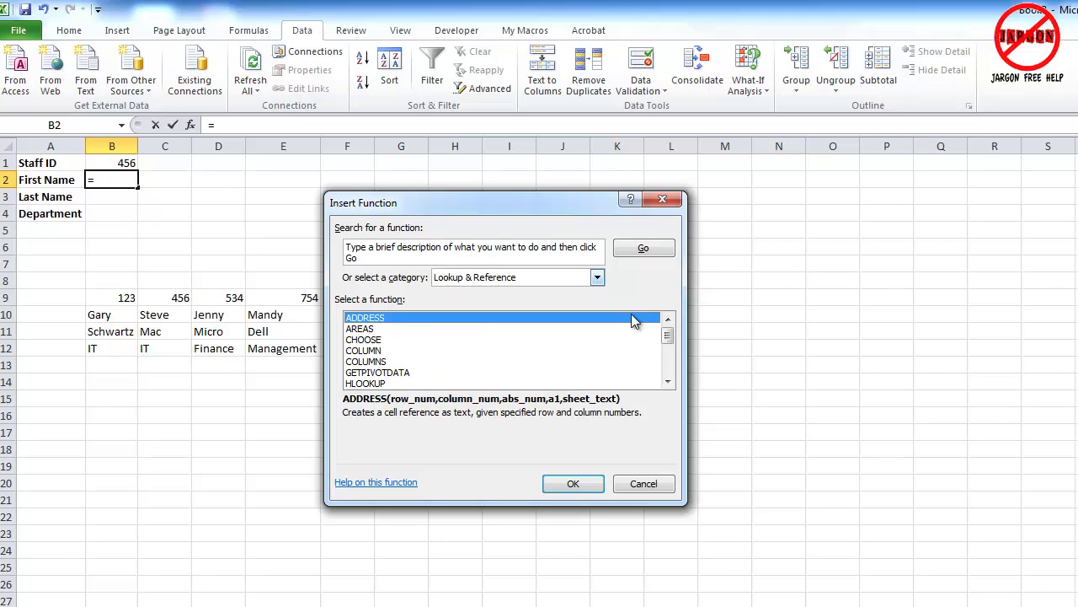
{"action": "left_click", "coordinate": [670, 383]}
{"action": "left_click", "coordinate": [369, 373]}
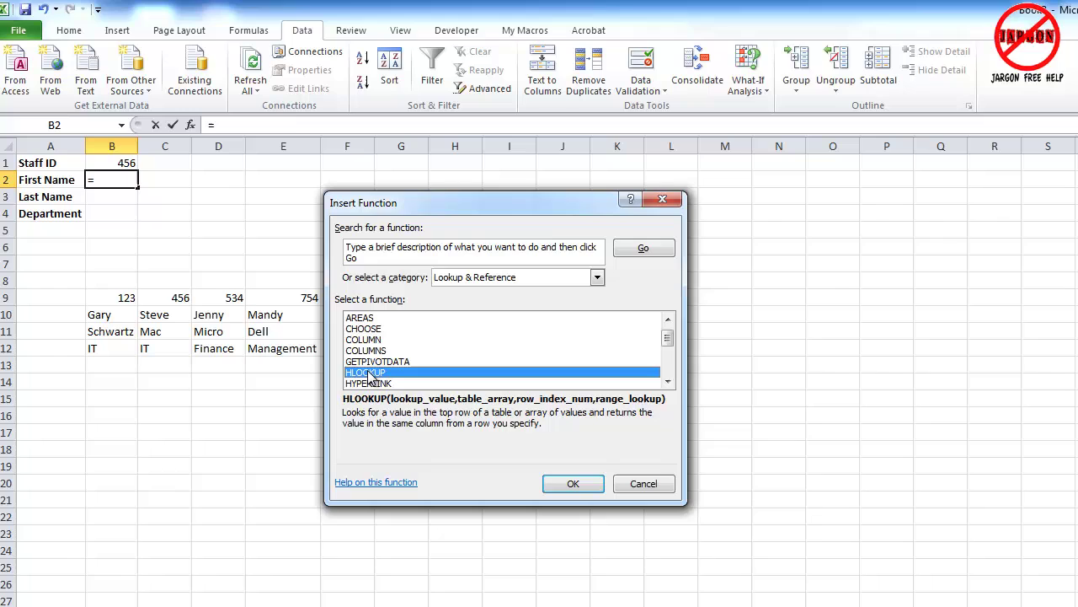
{"action": "left_click", "coordinate": [358, 251]}
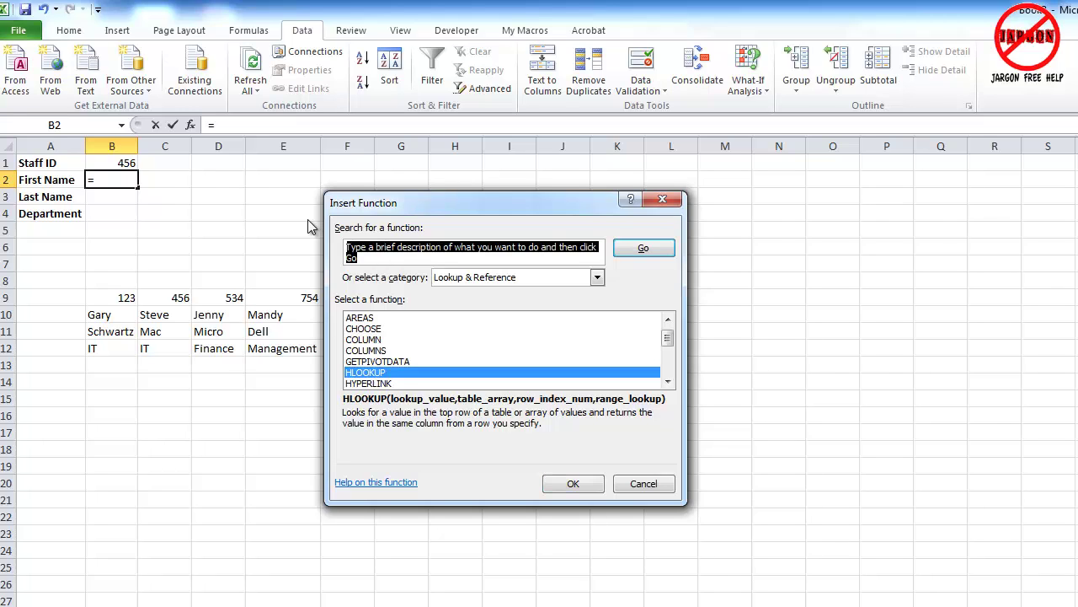
{"action": "type", "text": "hlookup"}
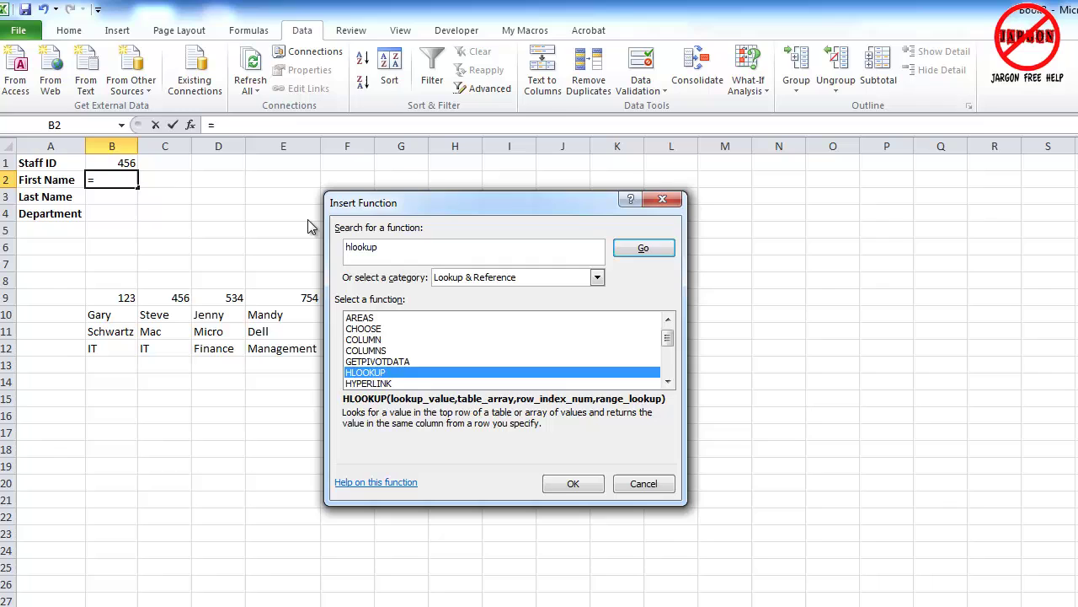
{"action": "key", "text": "Return"}
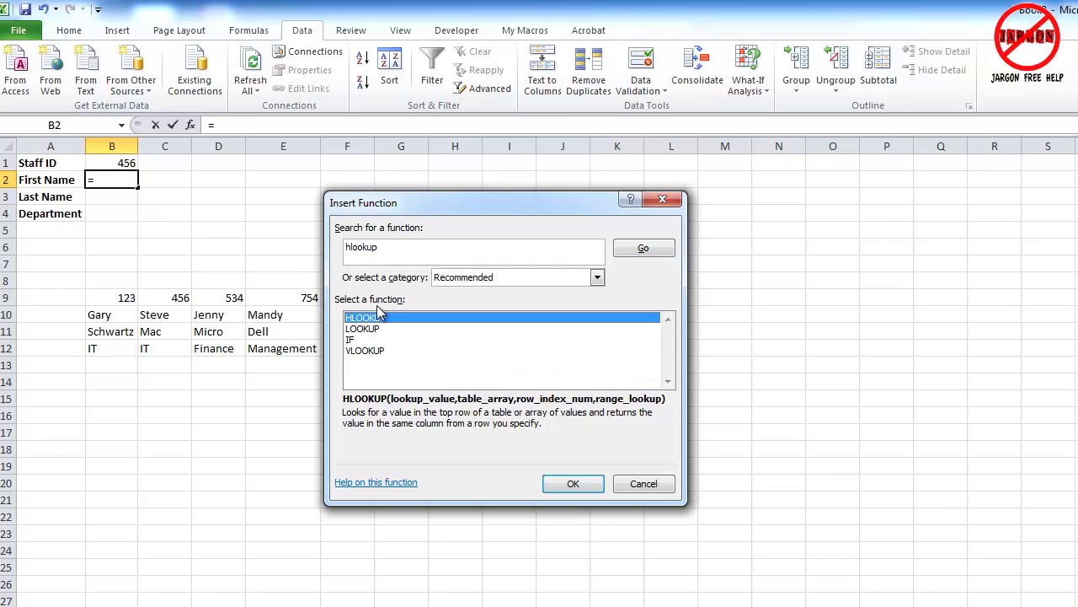
{"action": "left_click", "coordinate": [579, 483]}
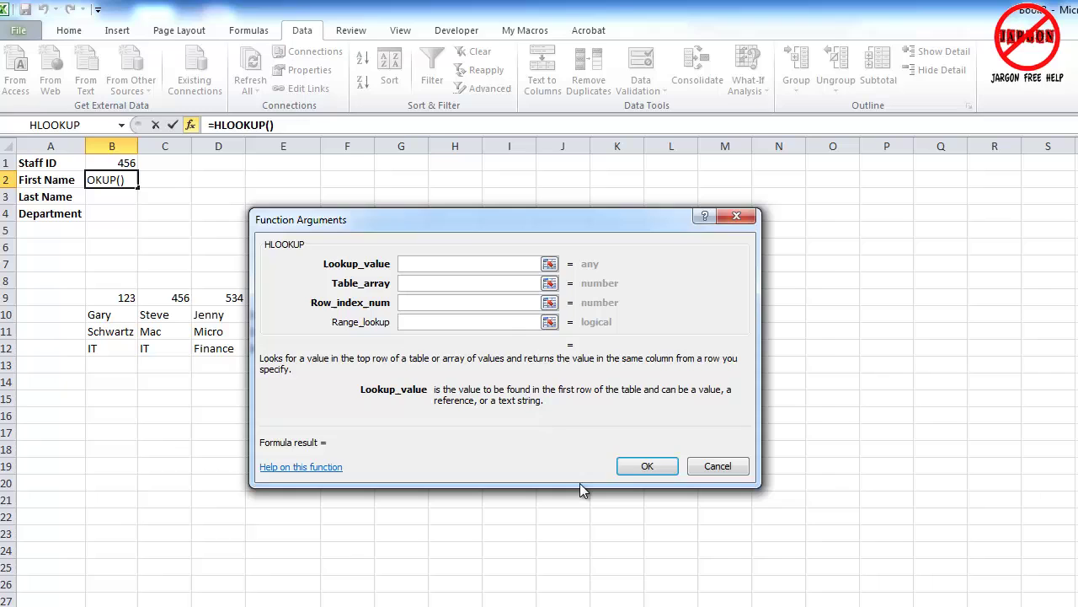
Set B1 as the lookup value and B9:E12 as the table array.
{"action": "left_click_drag", "start_coordinate": [450, 218], "coordinate": [661, 249]}
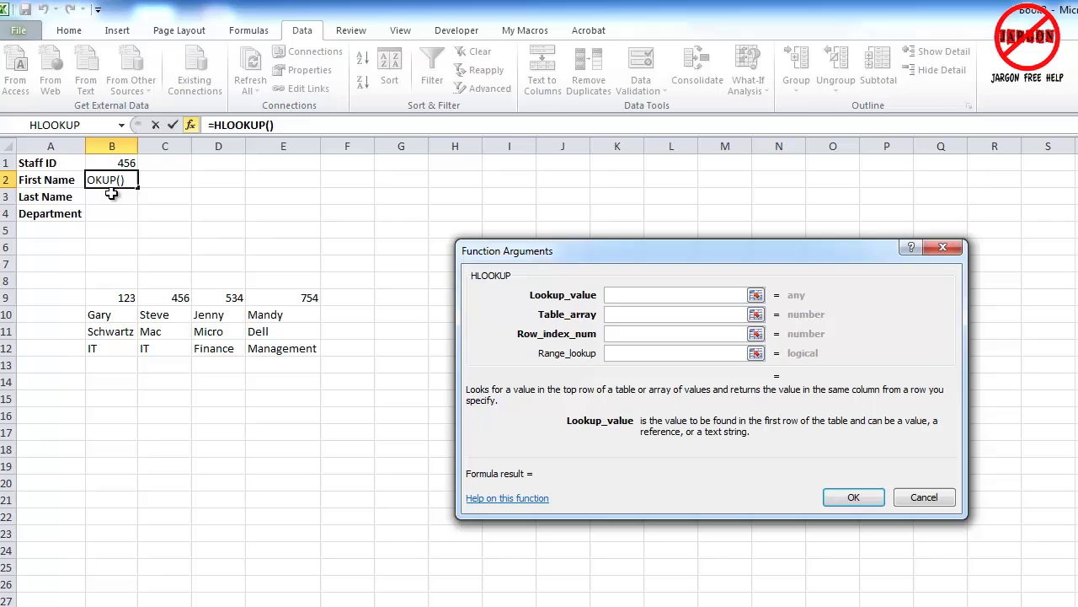
{"action": "left_click", "coordinate": [120, 163]}
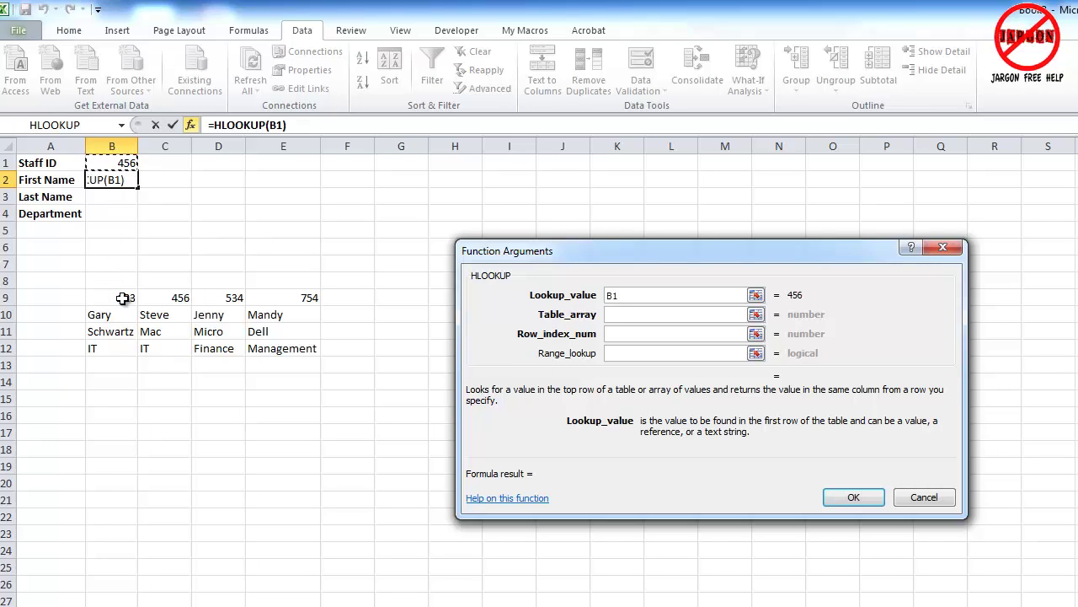
{"action": "left_click", "coordinate": [679, 317]}
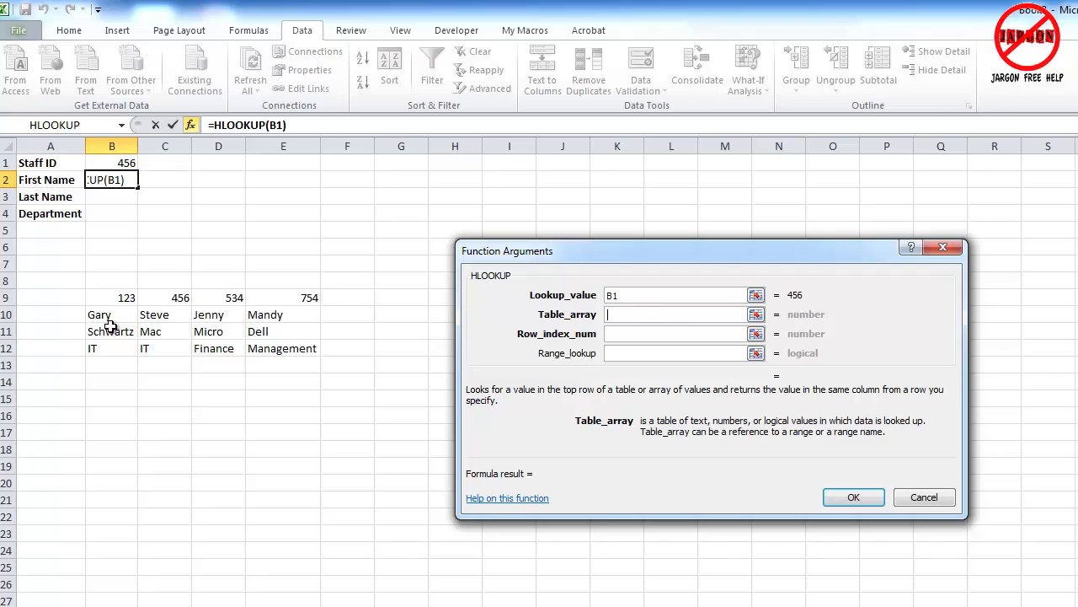
{"action": "left_click", "coordinate": [115, 297]}
{"action": "left_click_drag", "start_coordinate": [115, 298], "coordinate": [301, 355]}
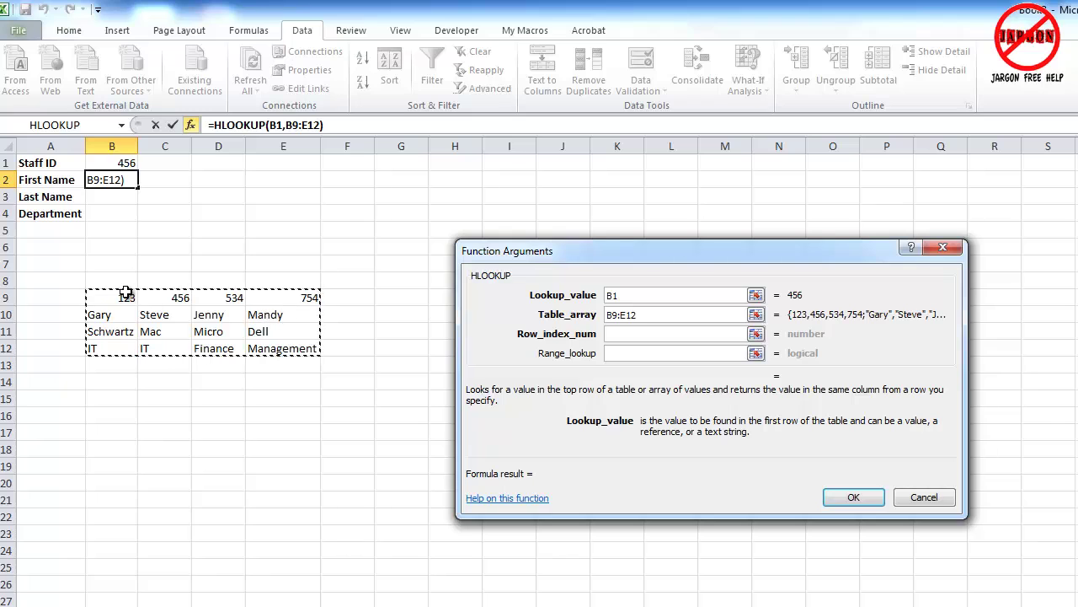
{"action": "left_click_drag", "start_coordinate": [118, 297], "coordinate": [314, 315]}
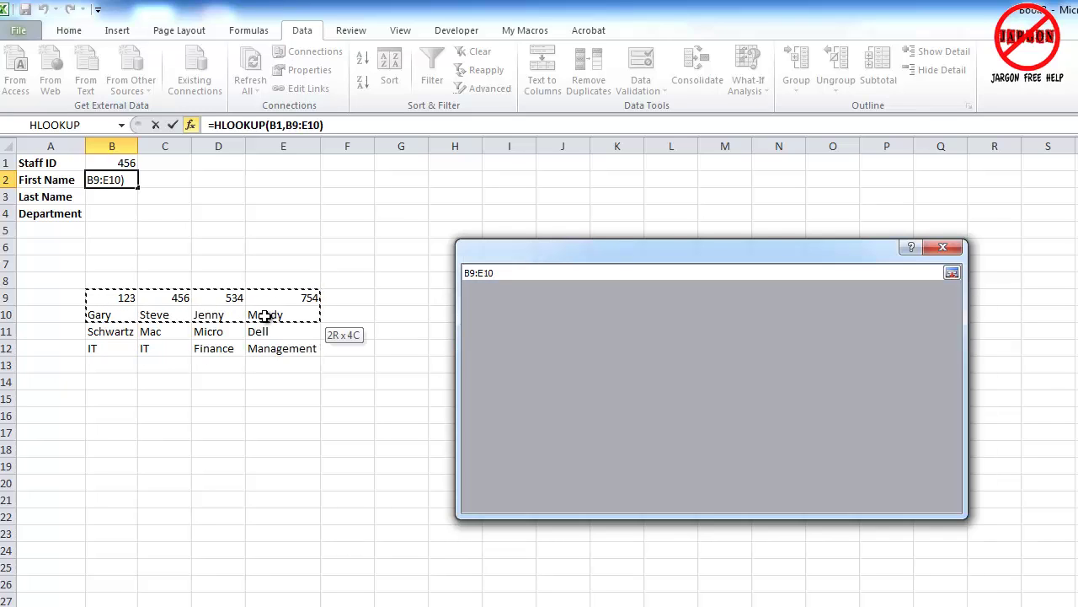
{"action": "left_click_drag", "start_coordinate": [123, 300], "coordinate": [296, 350]}
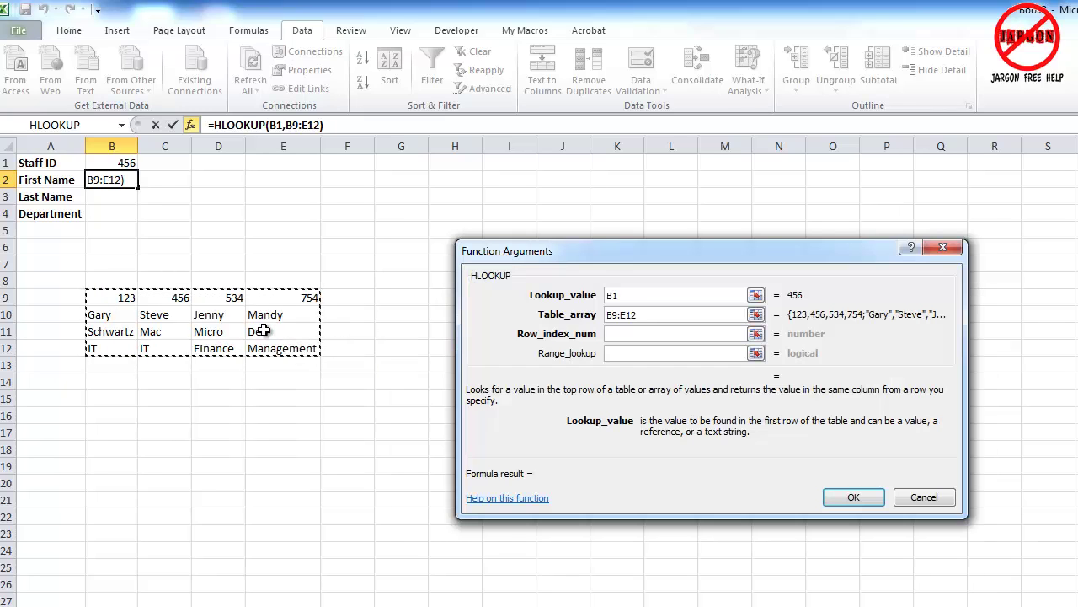
{"action": "left_click", "coordinate": [652, 335]}
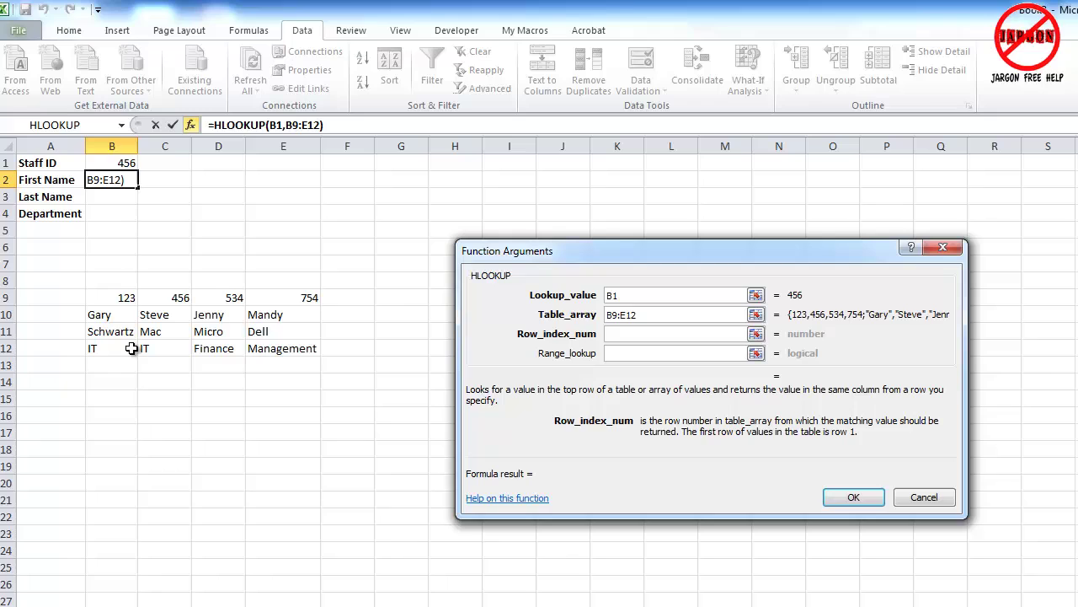
Enter 2 as the row index so the formula previews Steve.
{"action": "type", "text": "2"}
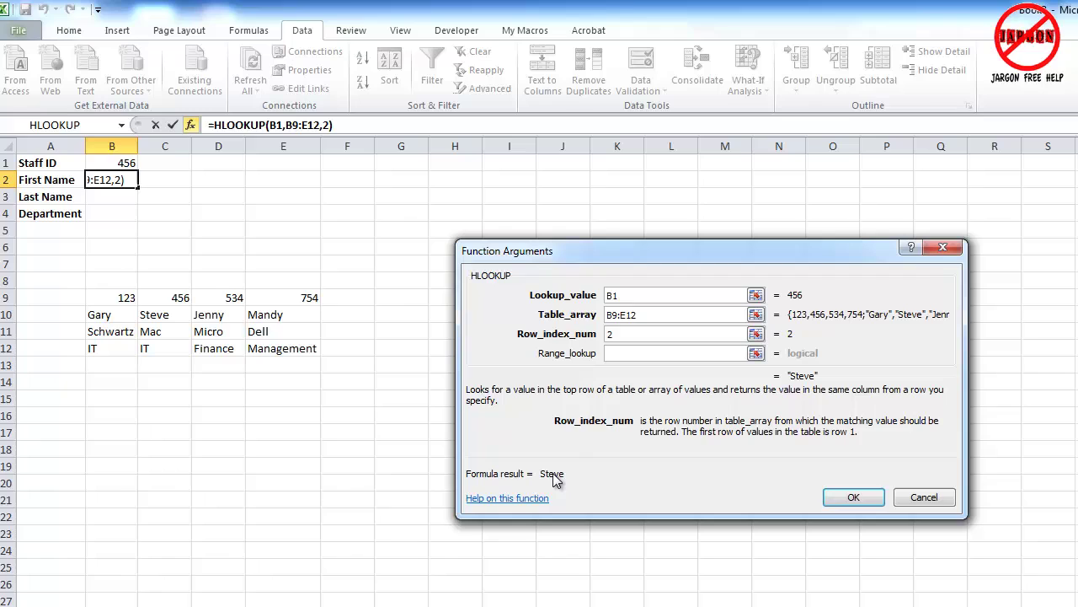
{"action": "left_click", "coordinate": [629, 353]}
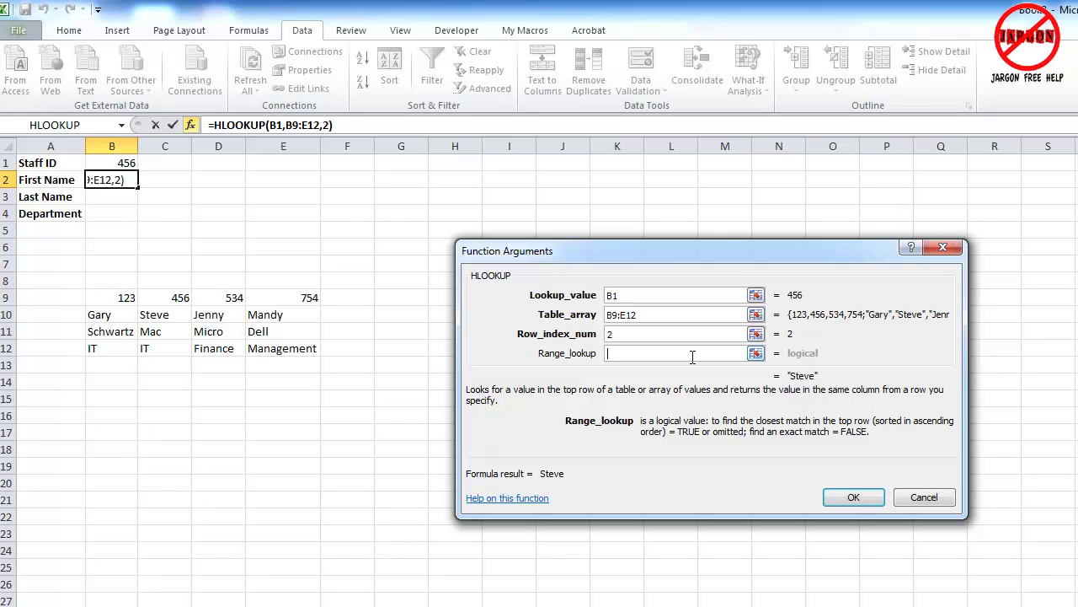
Enter false as the range lookup for an exact match.
{"action": "type", "text": "false"}
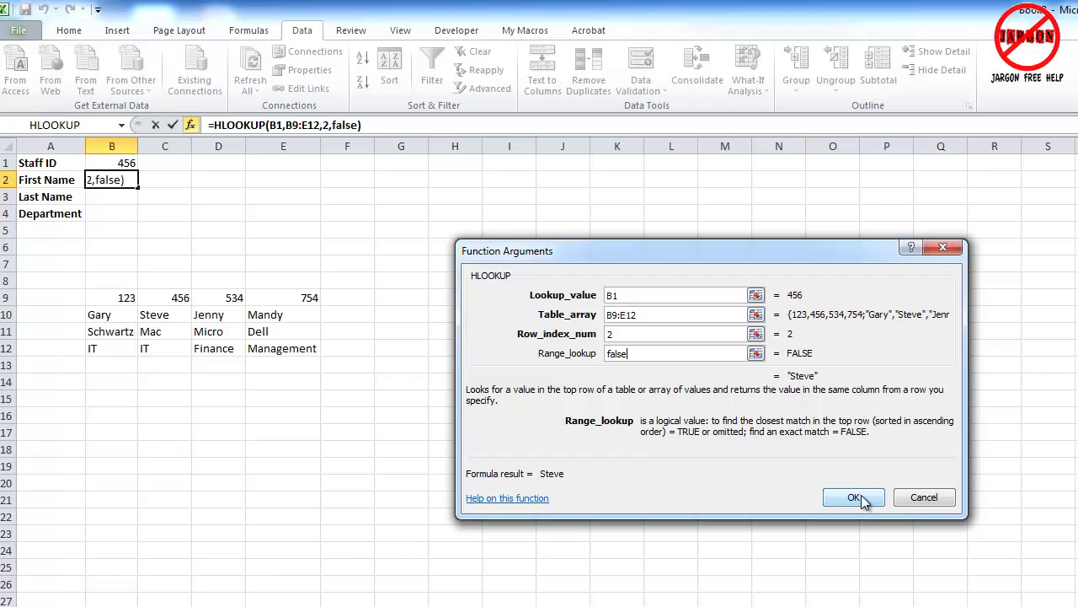
Confirm the B2 formula and change B1 to staff ID 534.
{"action": "left_click", "coordinate": [854, 497]}
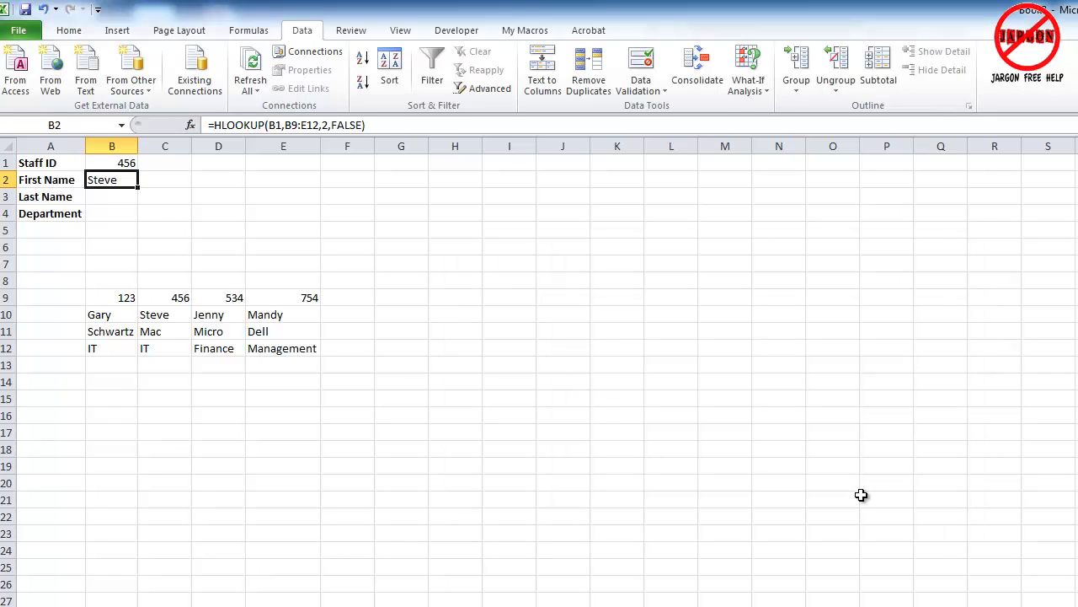
{"action": "left_click", "coordinate": [114, 163]}
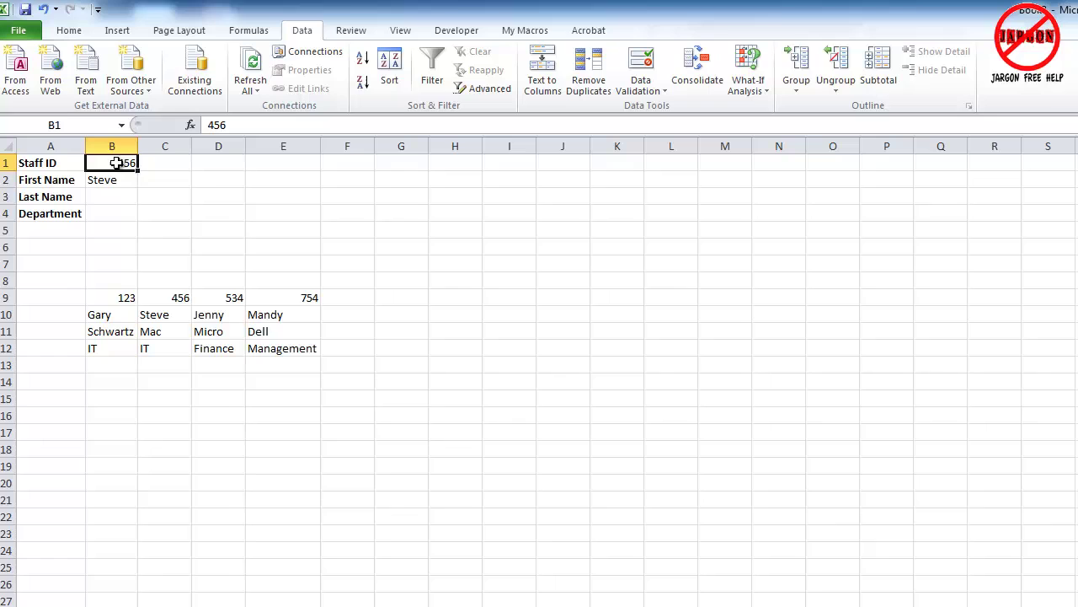
{"action": "type", "text": "534"}
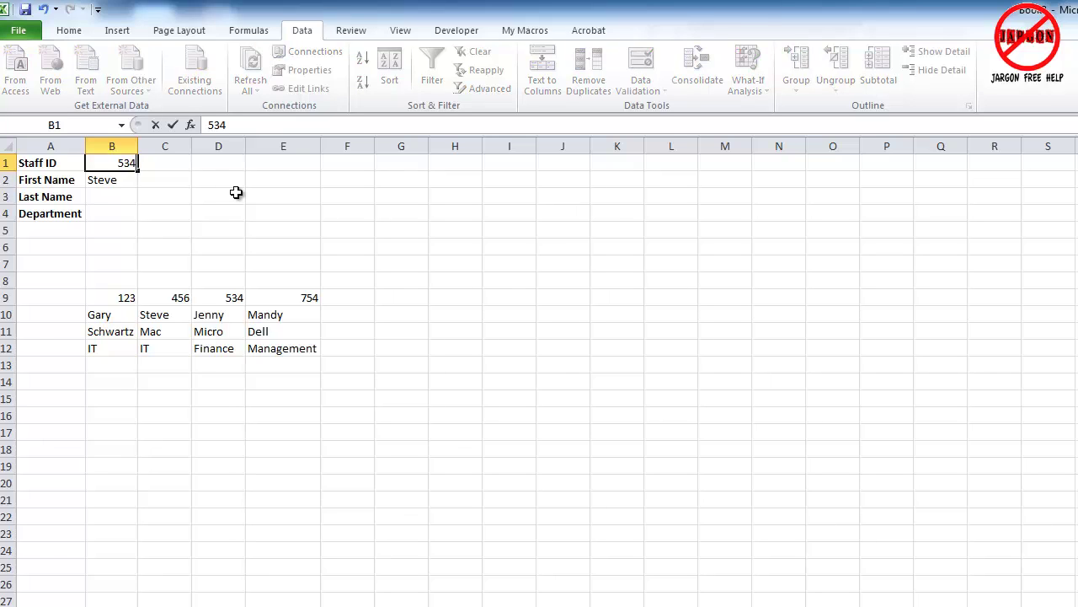
{"action": "key", "text": "Return"}
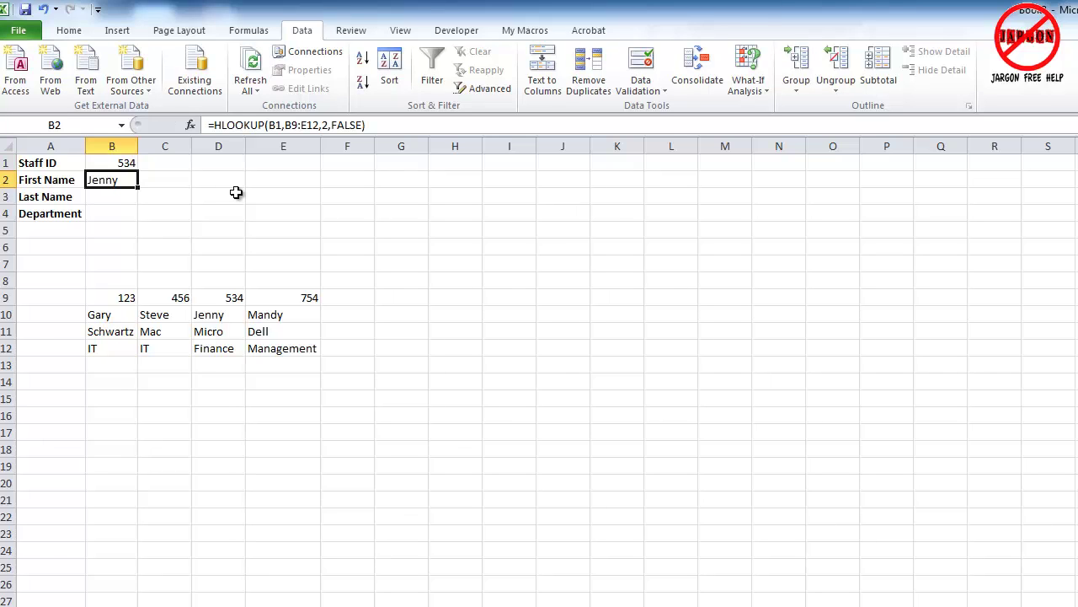
Try staff ID 535 in B1 and see B2 return #N/A.
{"action": "left_click", "coordinate": [121, 165]}
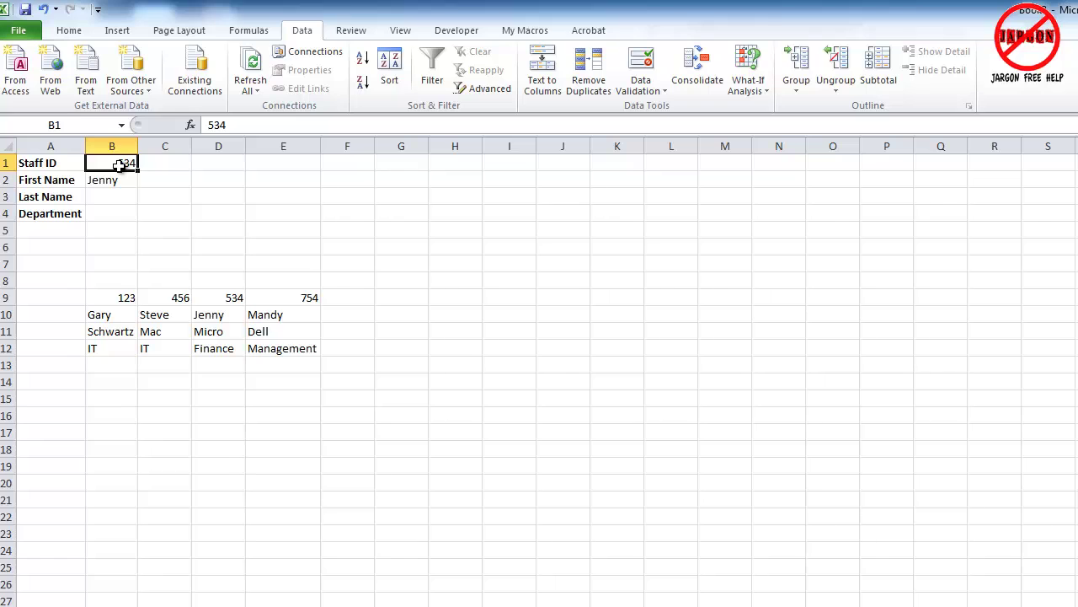
{"action": "type", "text": "535"}
{"action": "key", "text": "Return"}
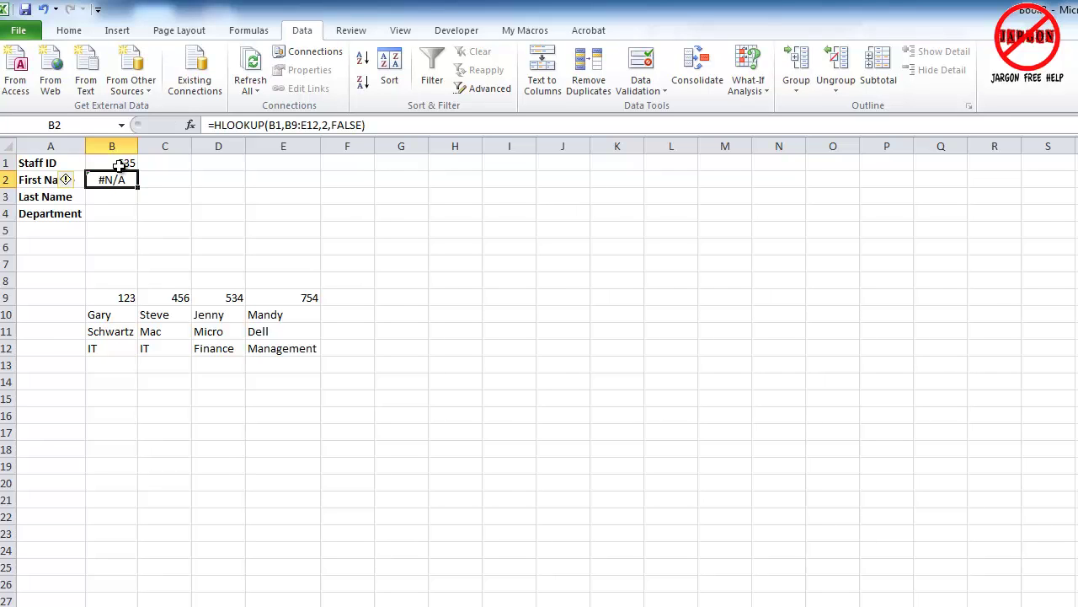
{"action": "left_click", "coordinate": [106, 197]}
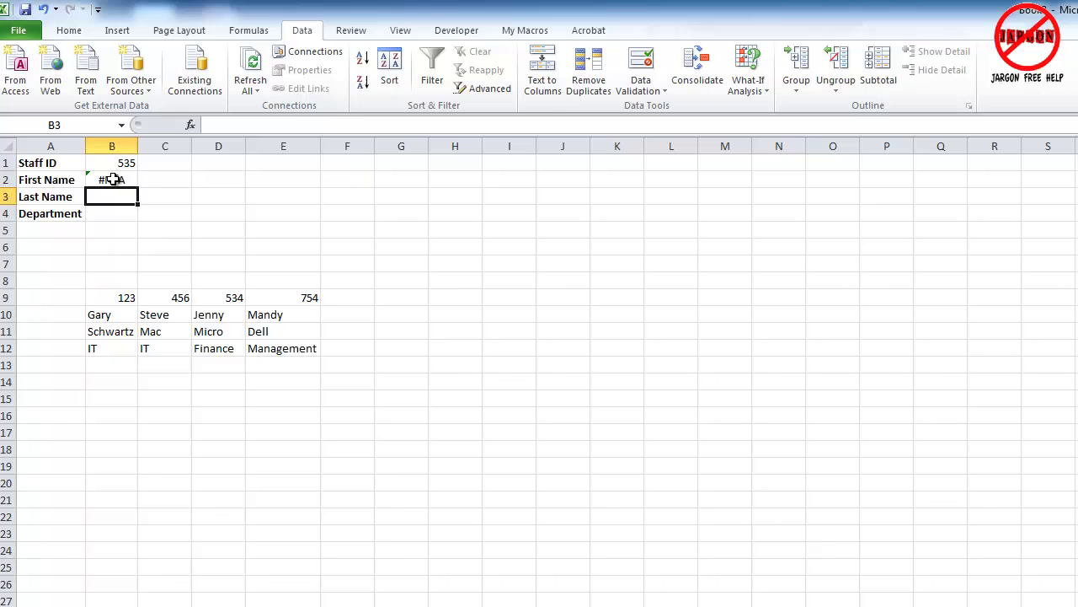
{"action": "left_click", "coordinate": [112, 179]}
Correct B1 back to 534 so B2 shows Jenny, then select B3.
{"action": "left_click", "coordinate": [123, 162]}
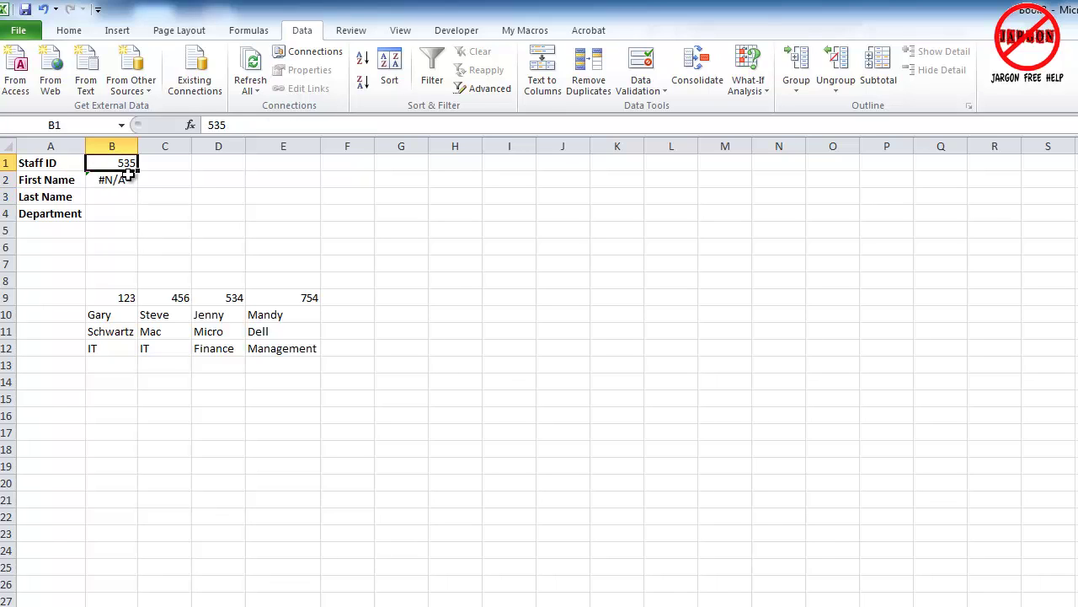
{"action": "key", "text": "F2"}
{"action": "key", "text": "BackSpace"}
{"action": "type", "text": "4"}
{"action": "key", "text": "Return"}
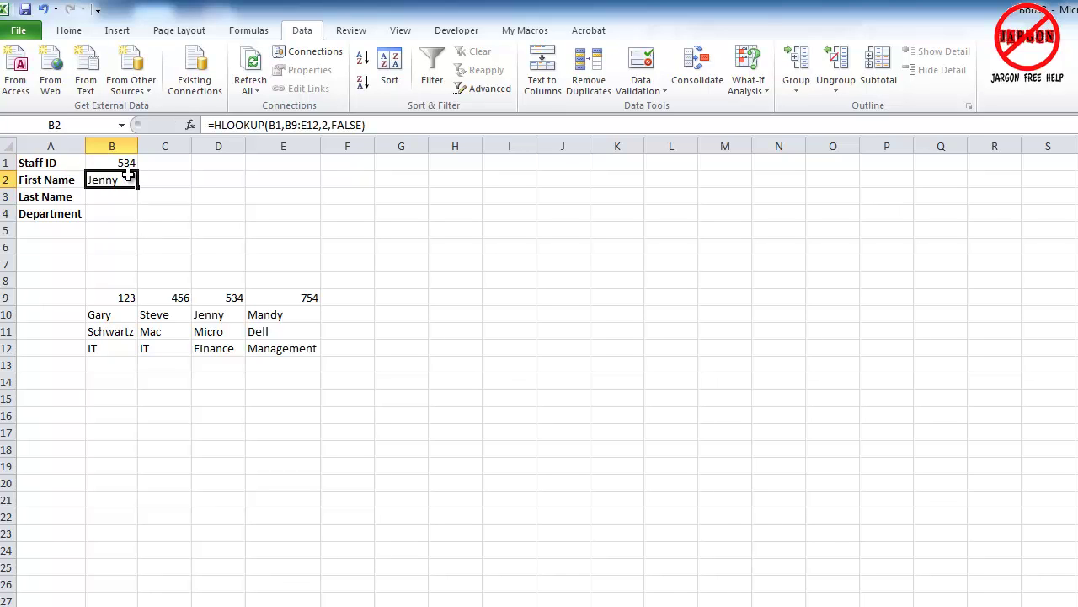
{"action": "left_click", "coordinate": [106, 196]}
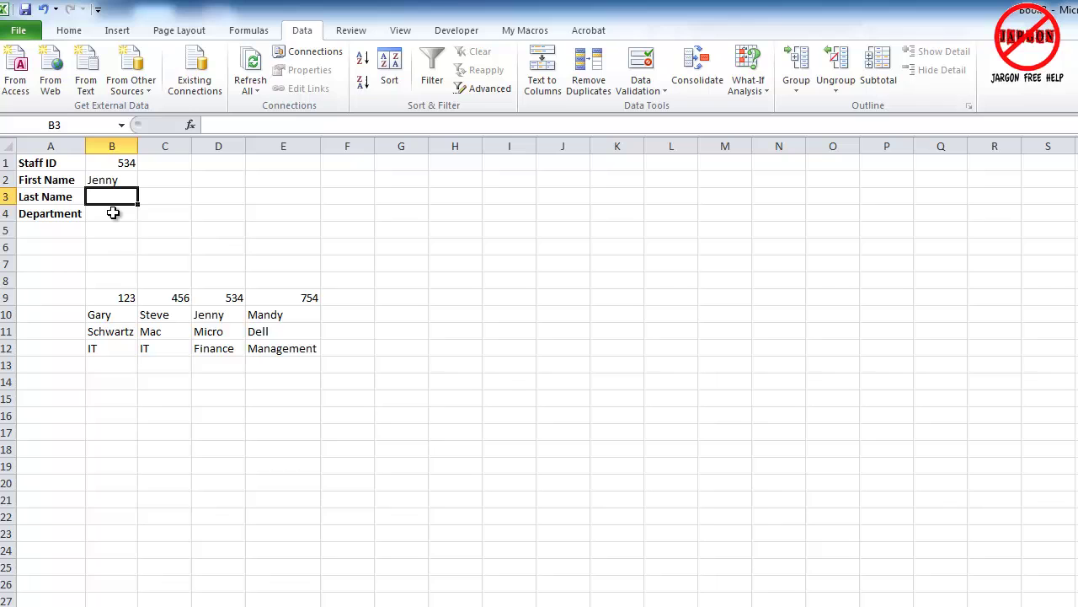
Start an HLOOKUP in B3 using B1 as lookup value and B9:E12 as table.
{"action": "left_click", "coordinate": [192, 125]}
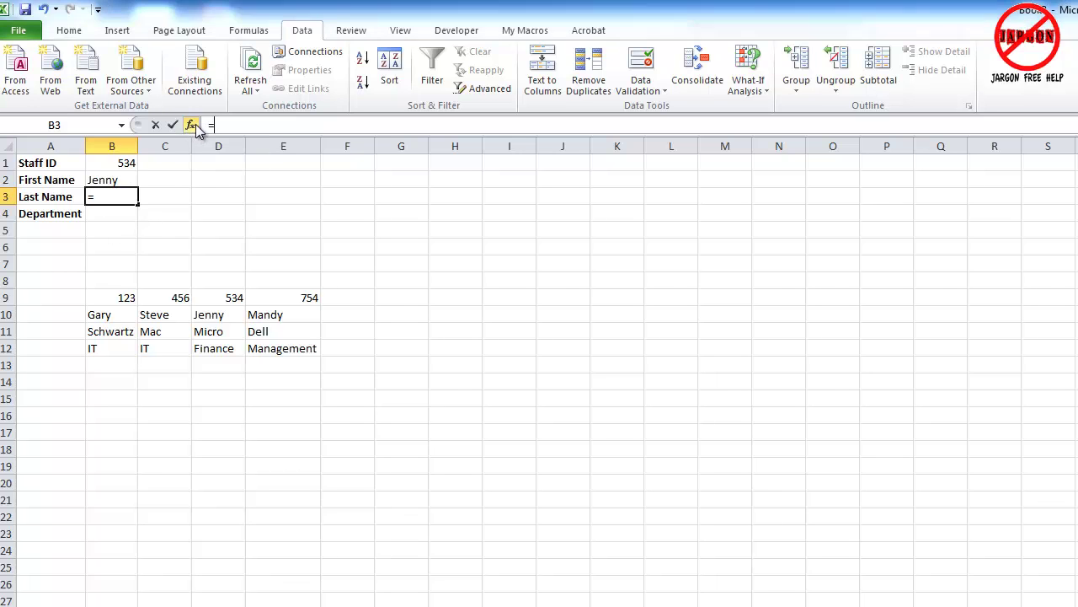
{"action": "left_click_drag", "start_coordinate": [660, 237], "coordinate": [580, 151]}
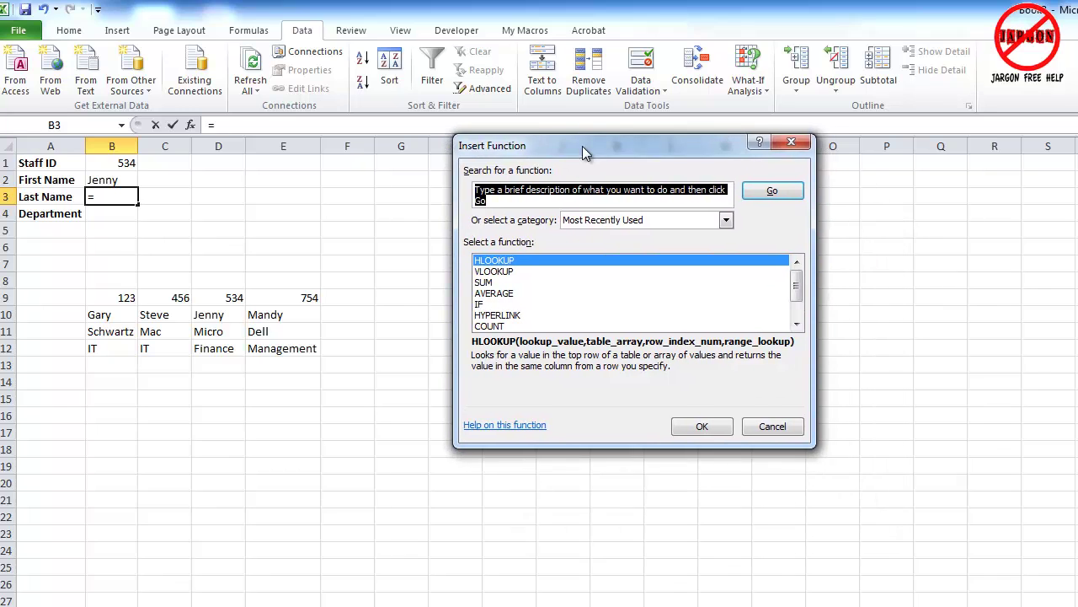
{"action": "double_click", "coordinate": [502, 265]}
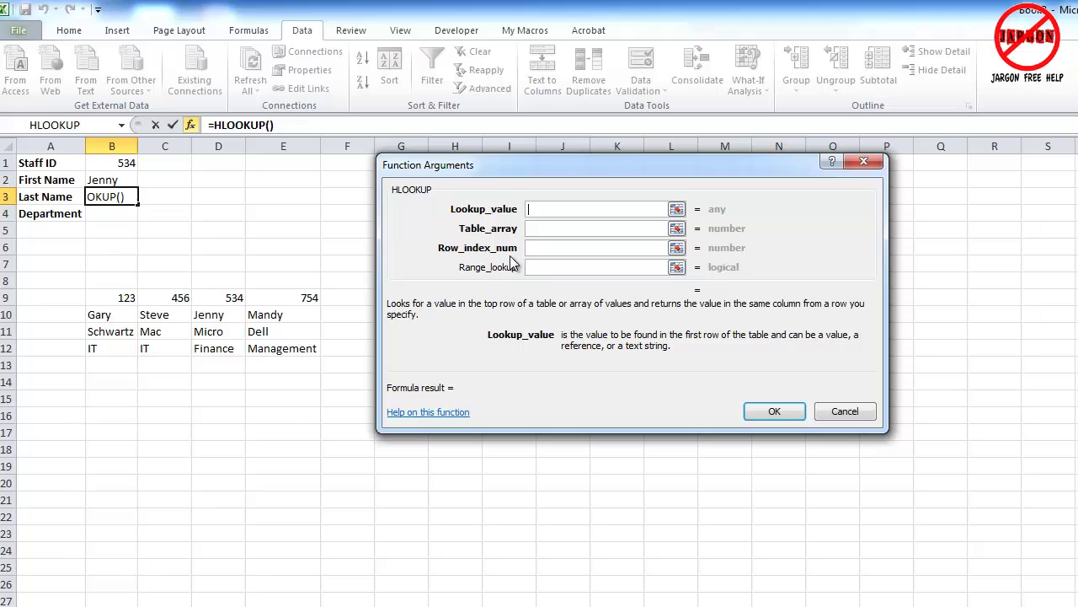
{"action": "left_click", "coordinate": [109, 164]}
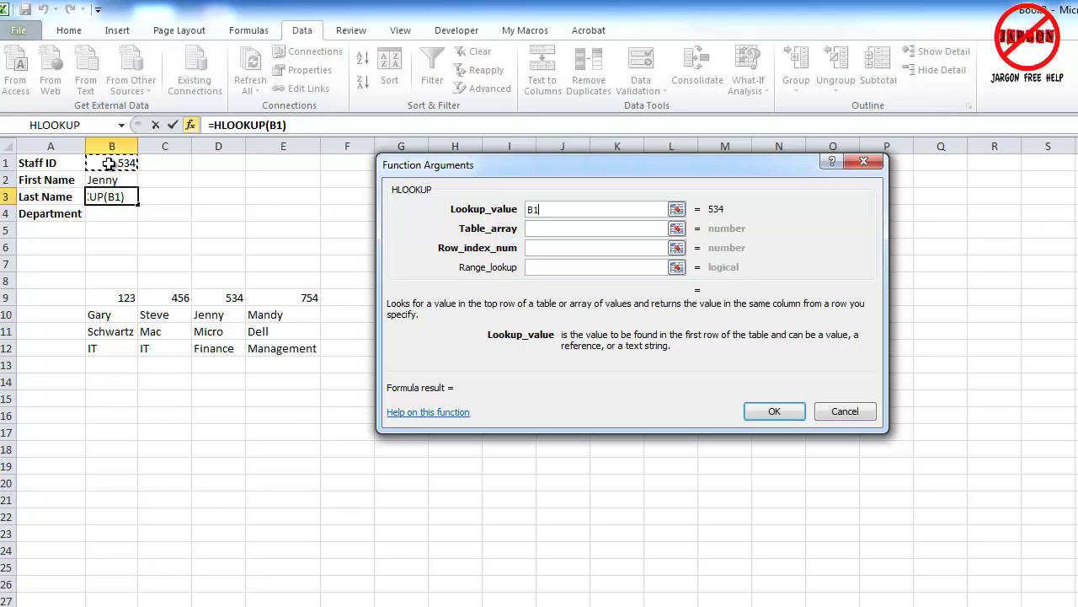
{"action": "left_click", "coordinate": [551, 228]}
{"action": "left_click_drag", "start_coordinate": [106, 299], "coordinate": [278, 353]}
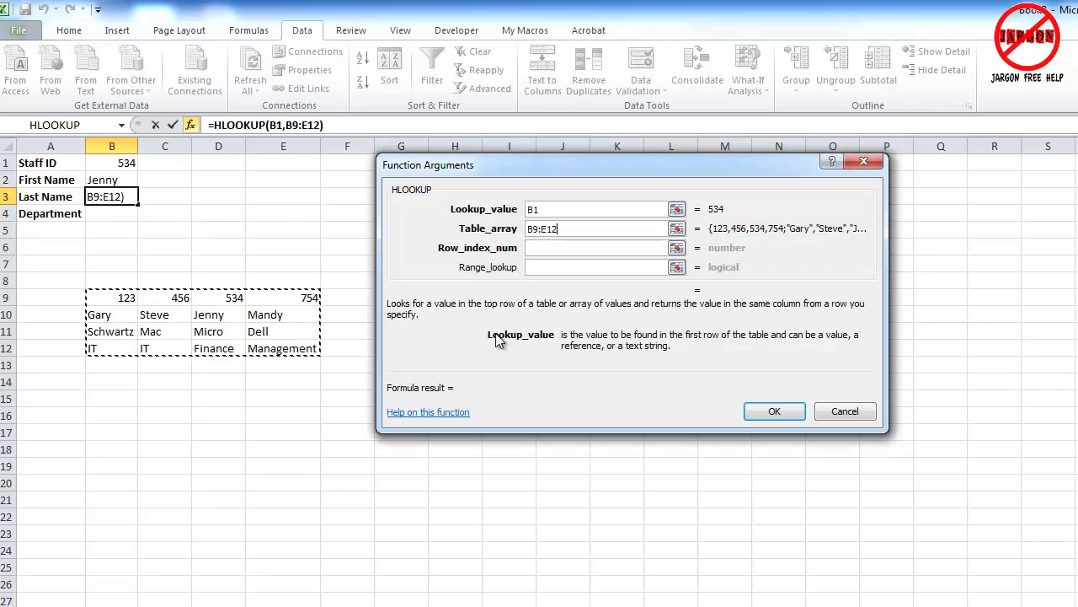
Set row index 3, leave the match type empty, and confirm so B3 returns Micro.
{"action": "left_click", "coordinate": [563, 248]}
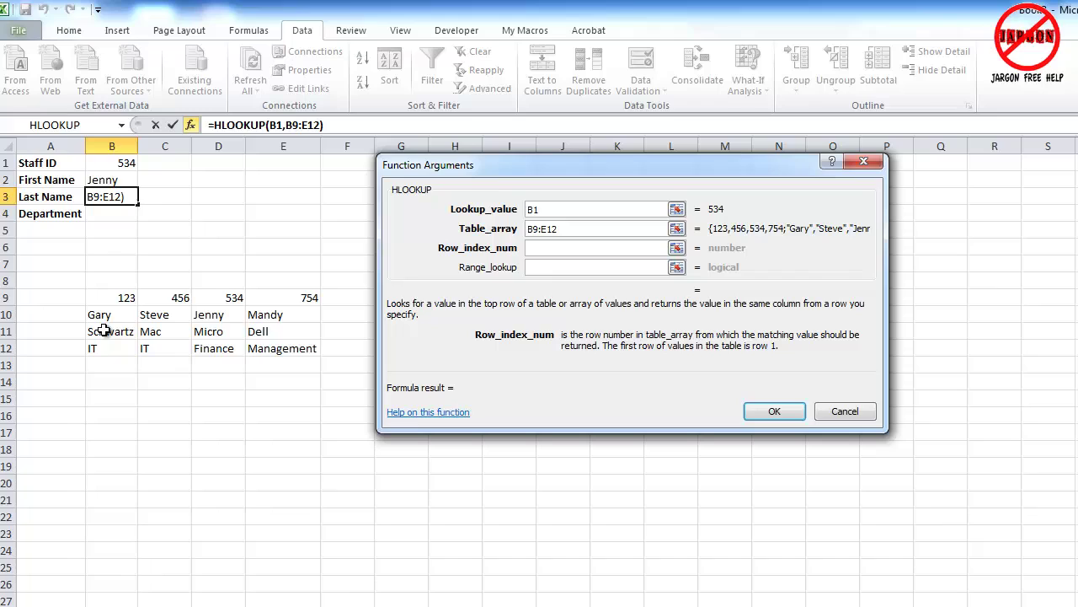
{"action": "type", "text": "3"}
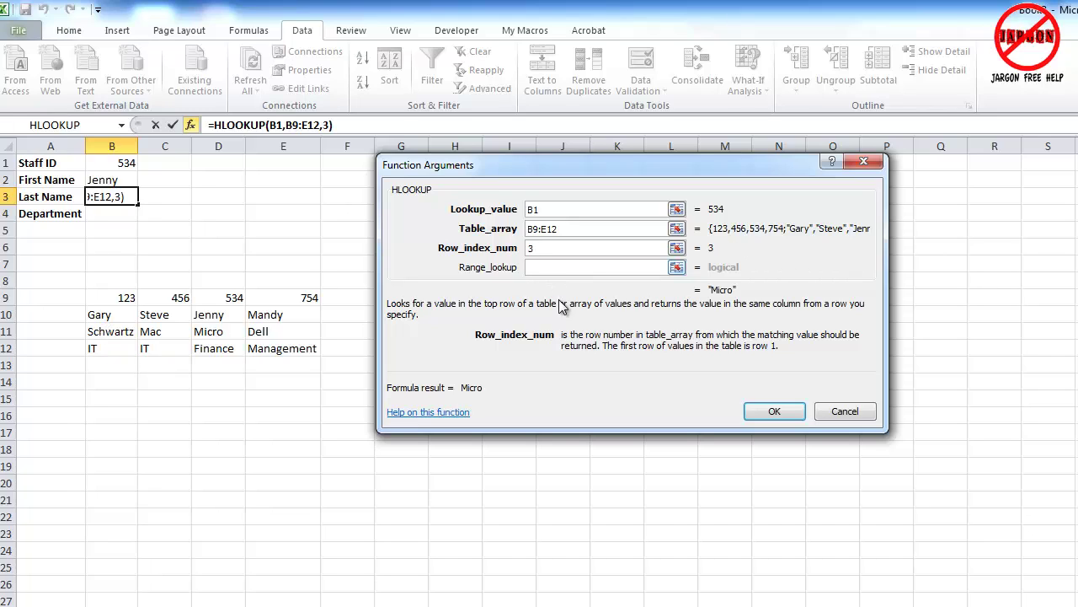
{"action": "left_click", "coordinate": [564, 266]}
{"action": "type", "text": "fal"}
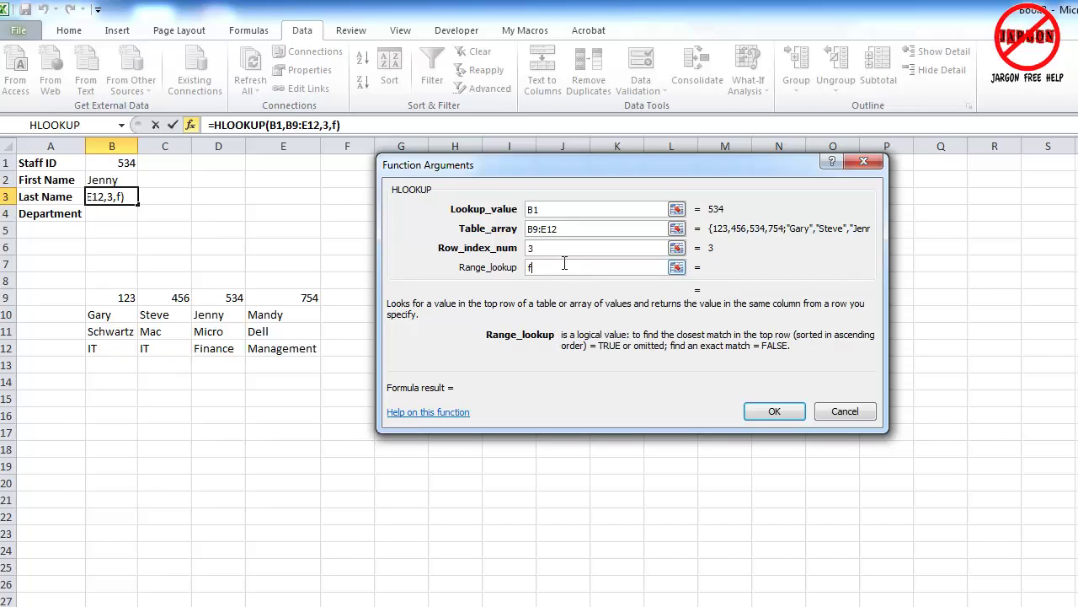
{"action": "key", "text": "BackSpace"}
{"action": "key", "text": "BackSpace"}
{"action": "key", "text": "BackSpace"}
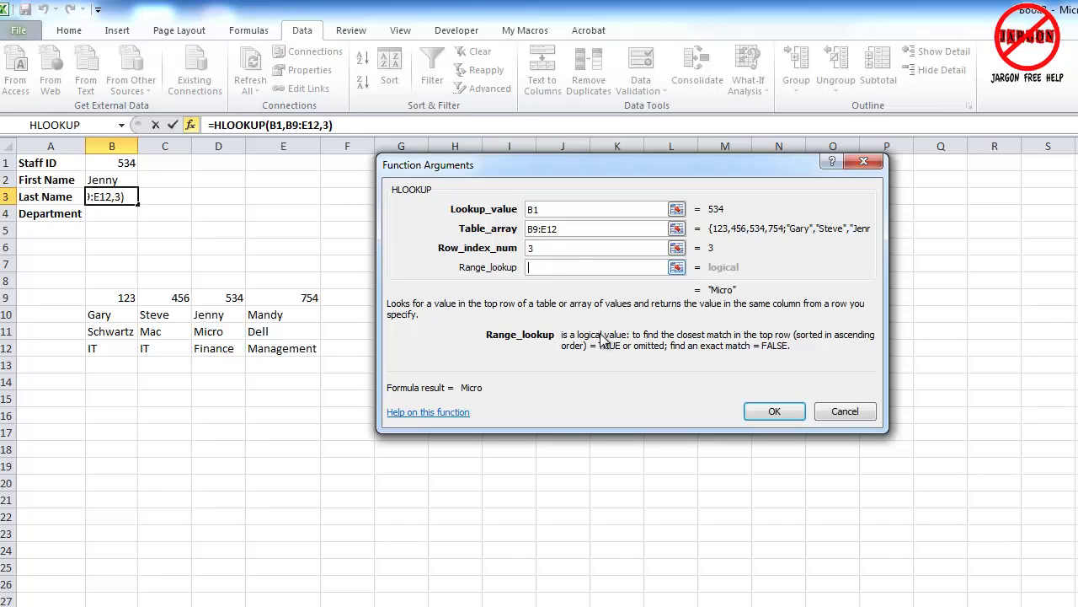
{"action": "left_click", "coordinate": [781, 409]}
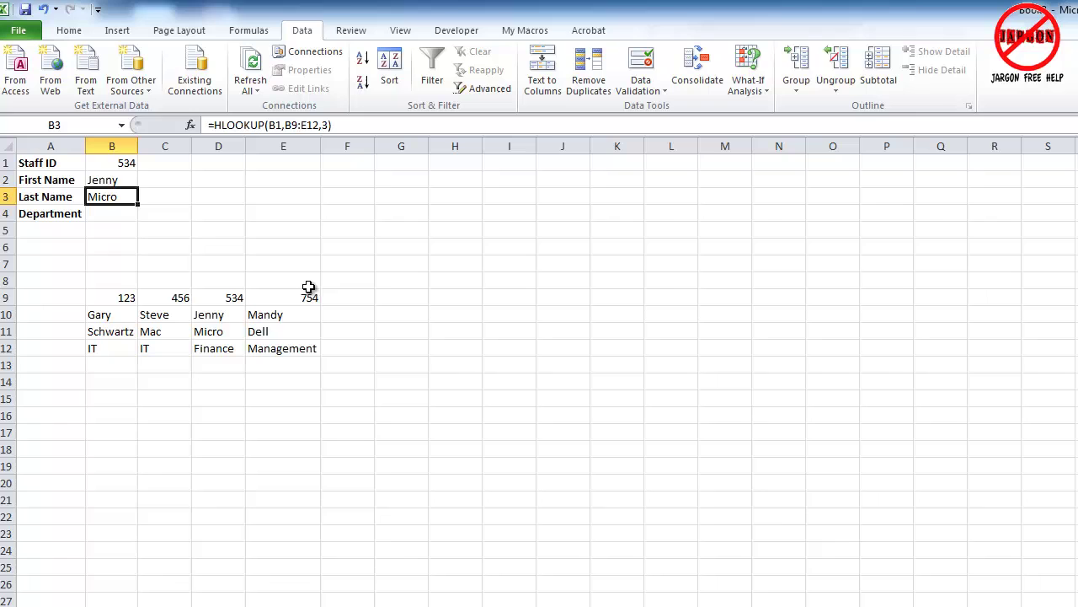
Enter 535 in B1, leaving B2 at #N/A while B3 still shows Micro.
{"action": "left_click", "coordinate": [122, 162]}
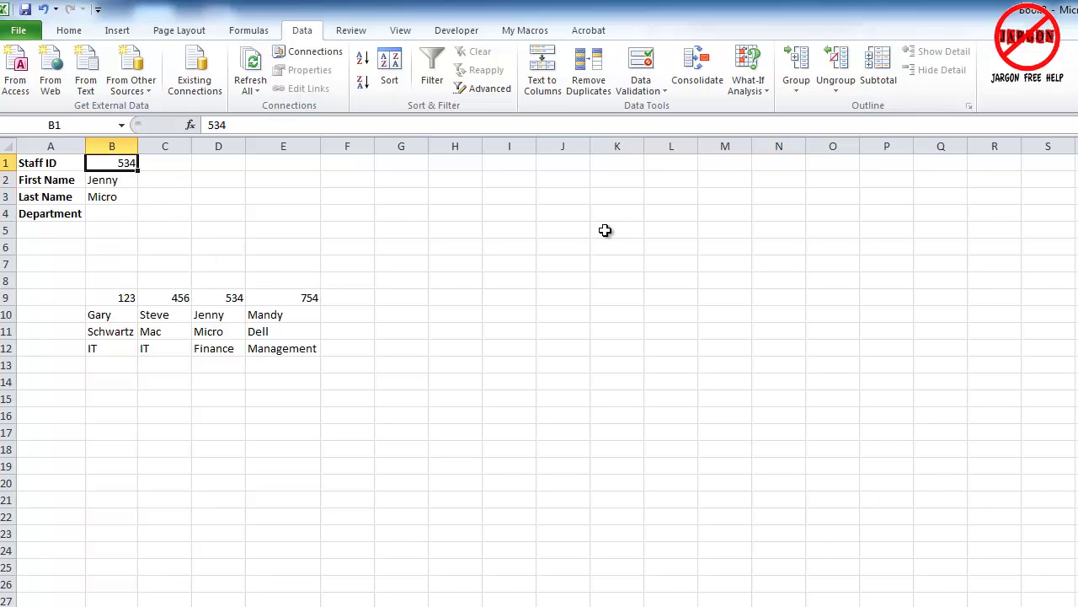
{"action": "type", "text": "535"}
{"action": "key", "text": "Return"}
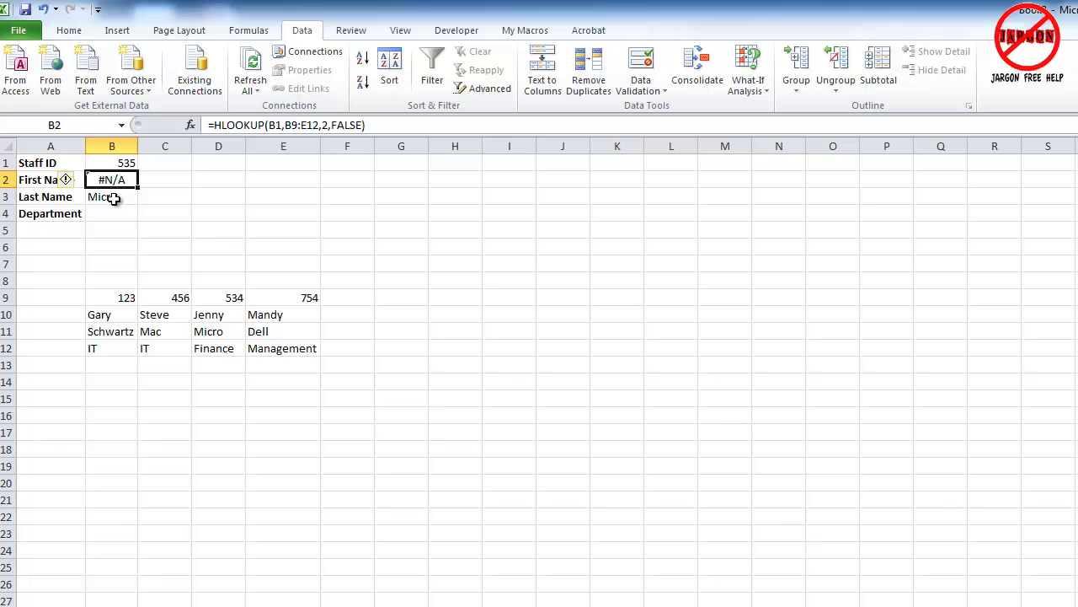
{"action": "left_click", "coordinate": [113, 198]}
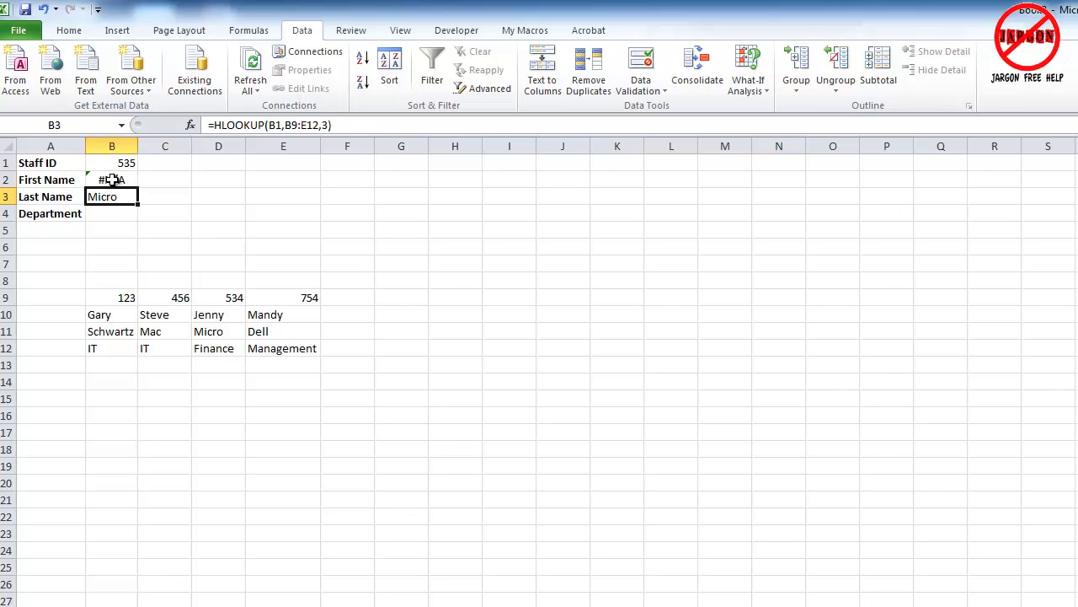
Set B3's HLOOKUP range lookup to false for an exact match.
{"action": "left_click", "coordinate": [191, 127]}
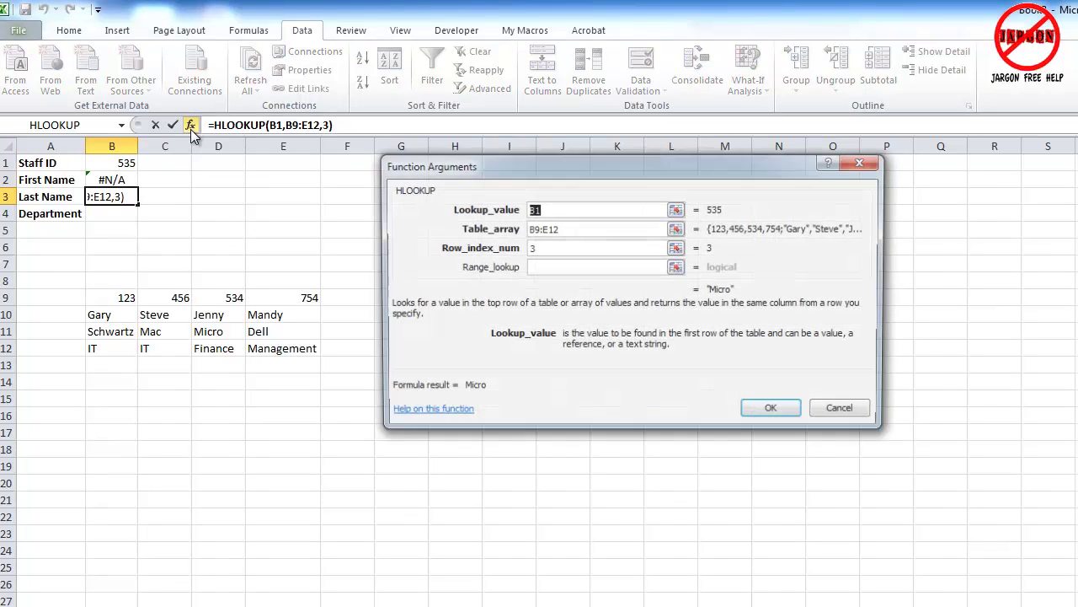
{"action": "left_click", "coordinate": [544, 267]}
{"action": "type", "text": "false"}
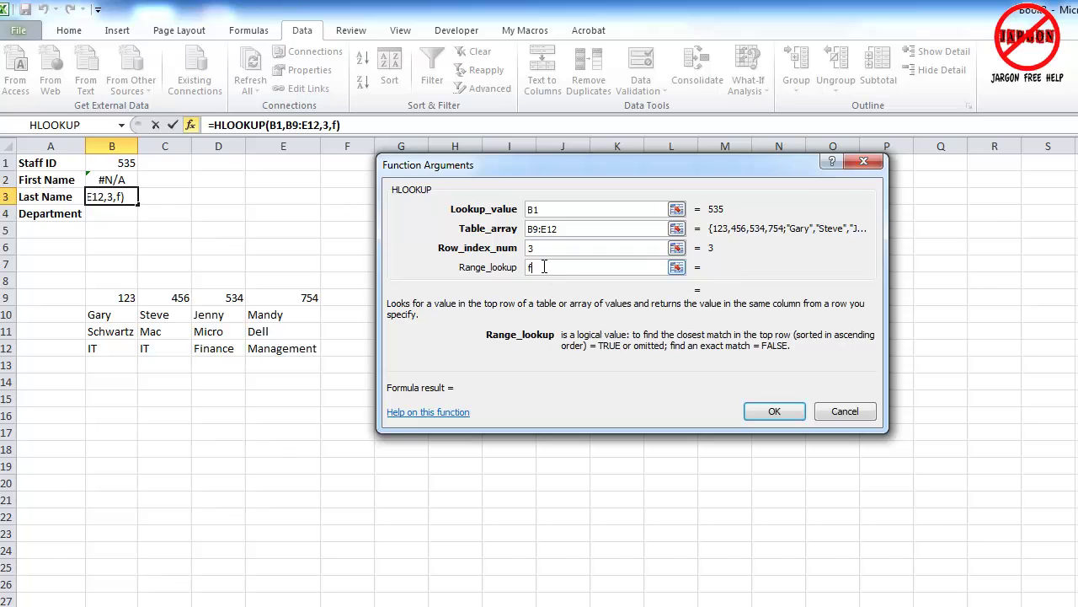
{"action": "left_click", "coordinate": [772, 411]}
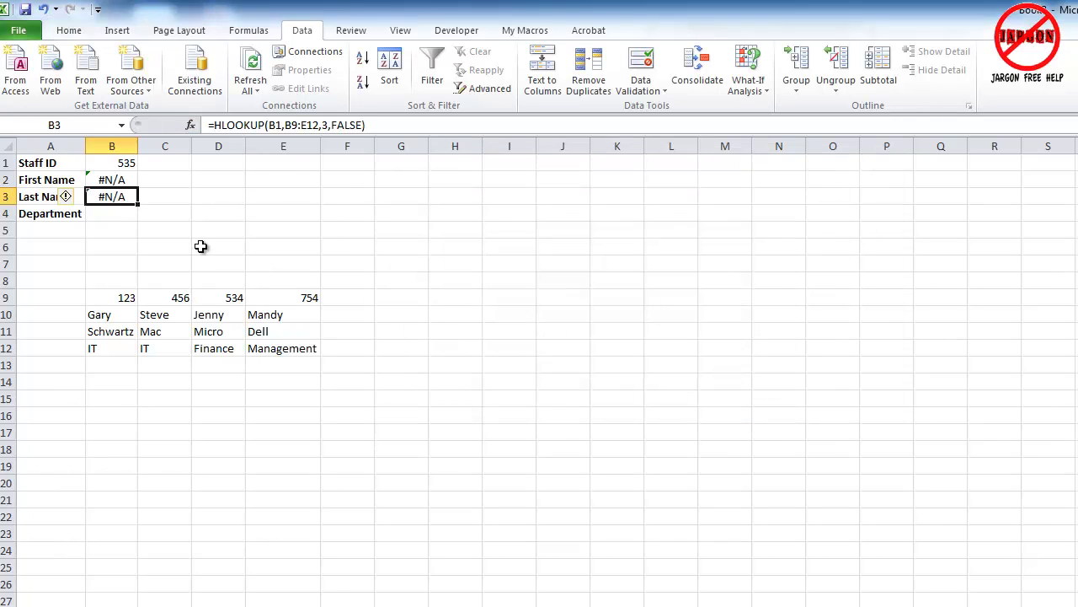
Restore staff ID 534 in B1.
{"action": "left_click", "coordinate": [116, 162]}
{"action": "type", "text": "534"}
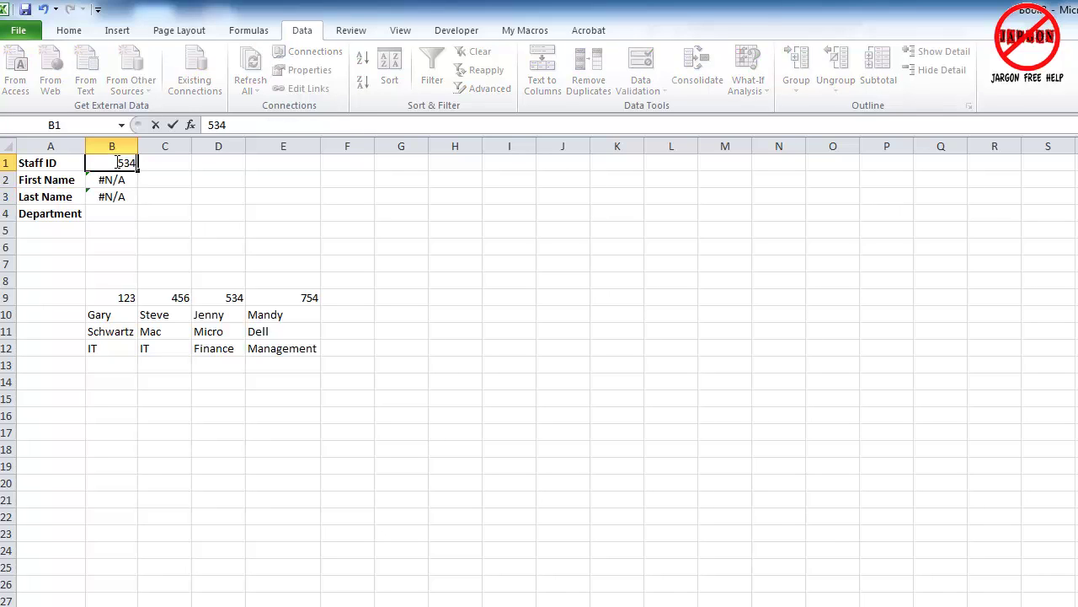
{"action": "key", "text": "Return"}
Build =HLOOKUP(B1,B9:E12,4,FALSE) in B4 so it returns Finance.
{"action": "left_click", "coordinate": [110, 214]}
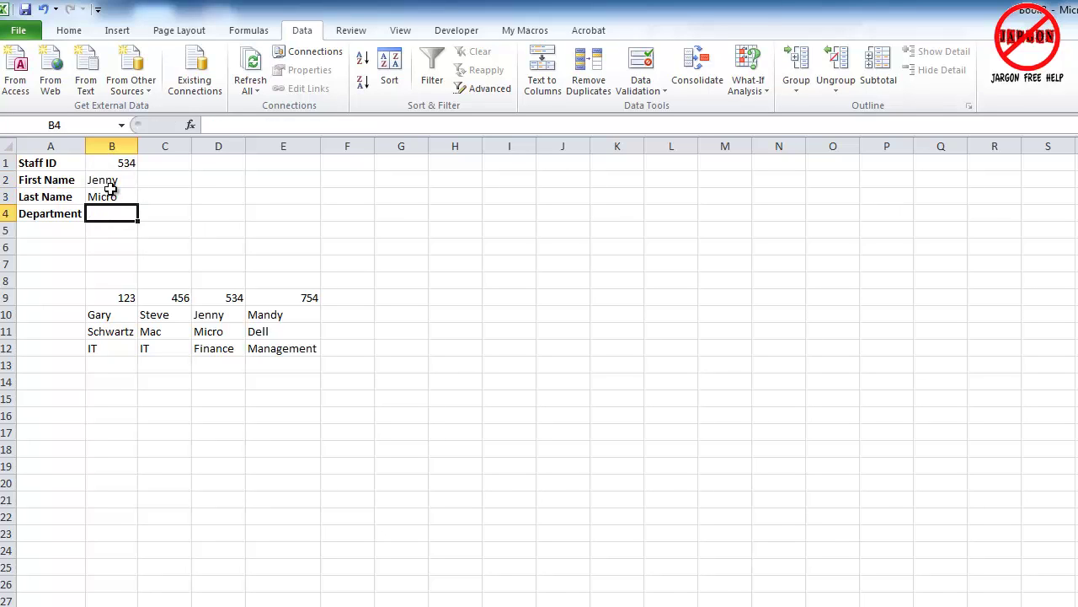
{"action": "left_click", "coordinate": [192, 125]}
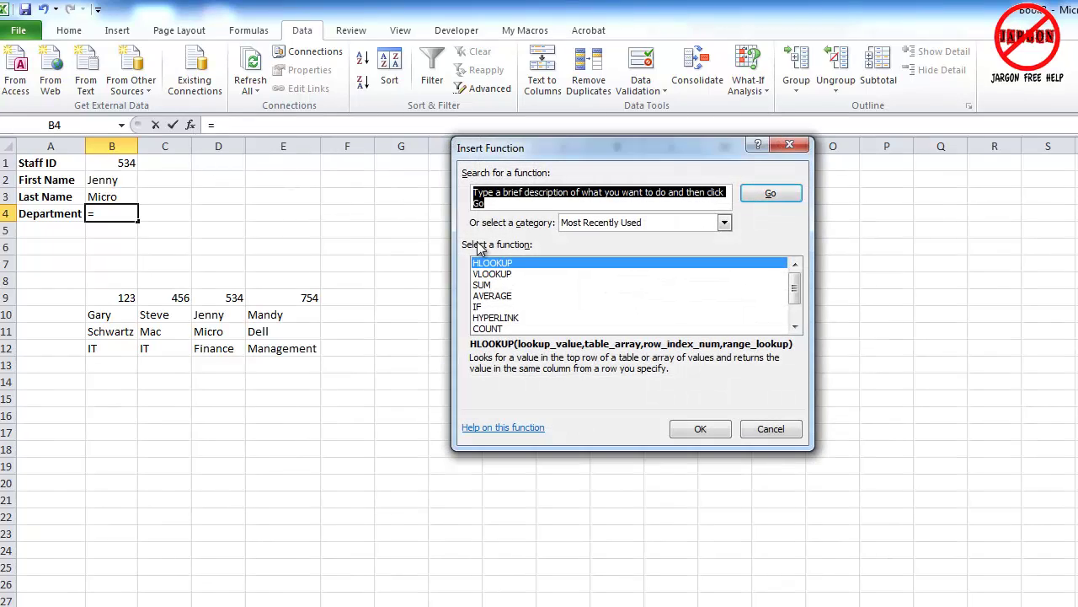
{"action": "double_click", "coordinate": [512, 263]}
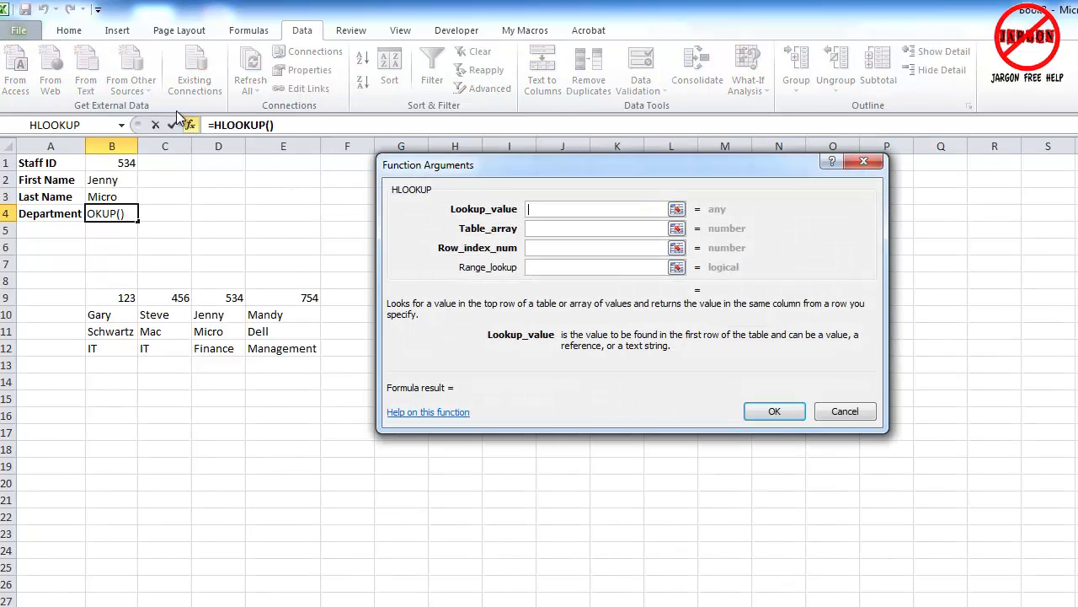
{"action": "left_click", "coordinate": [116, 162]}
{"action": "left_click", "coordinate": [548, 225]}
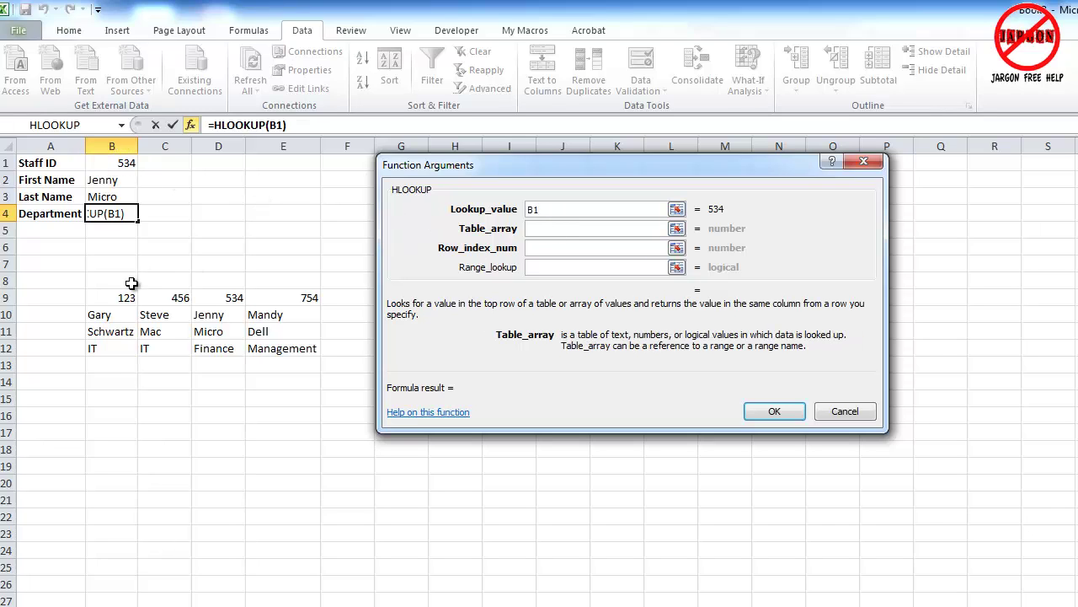
{"action": "left_click_drag", "start_coordinate": [108, 299], "coordinate": [277, 348]}
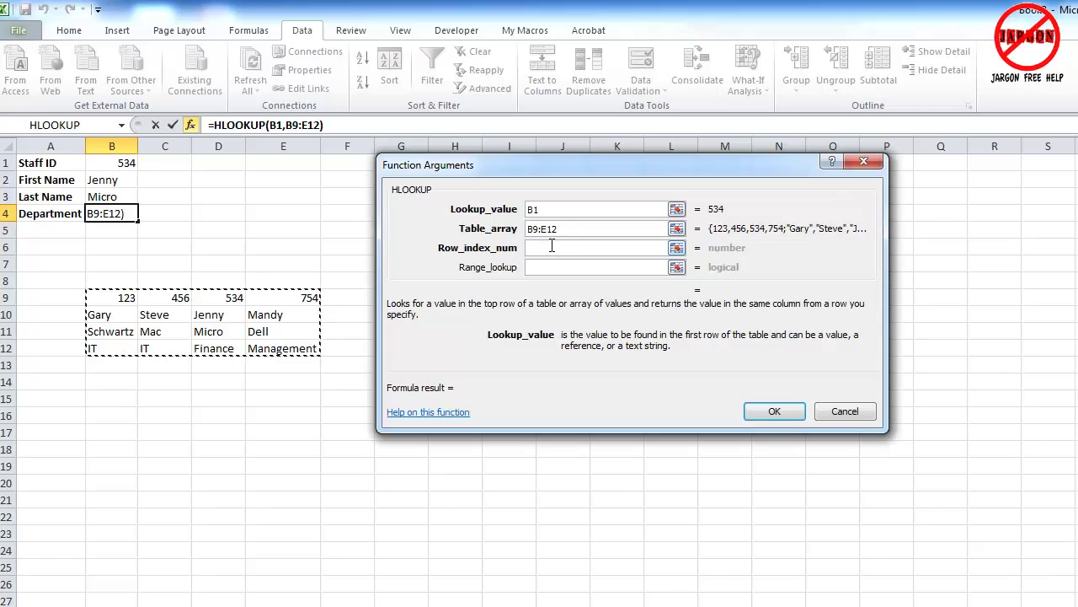
{"action": "left_click", "coordinate": [548, 247]}
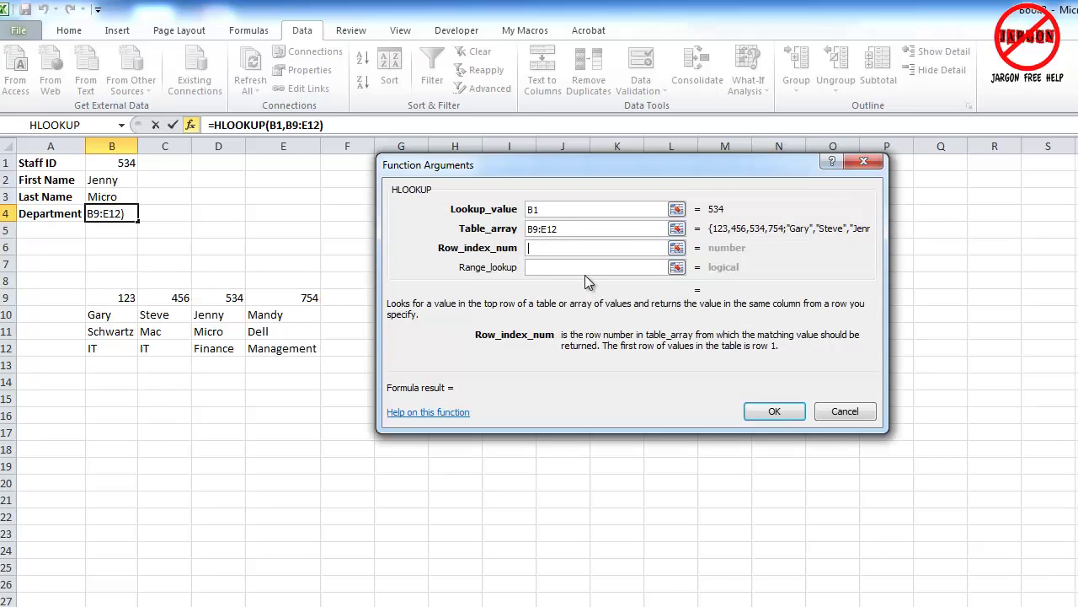
{"action": "type", "text": "4"}
{"action": "left_click", "coordinate": [584, 268]}
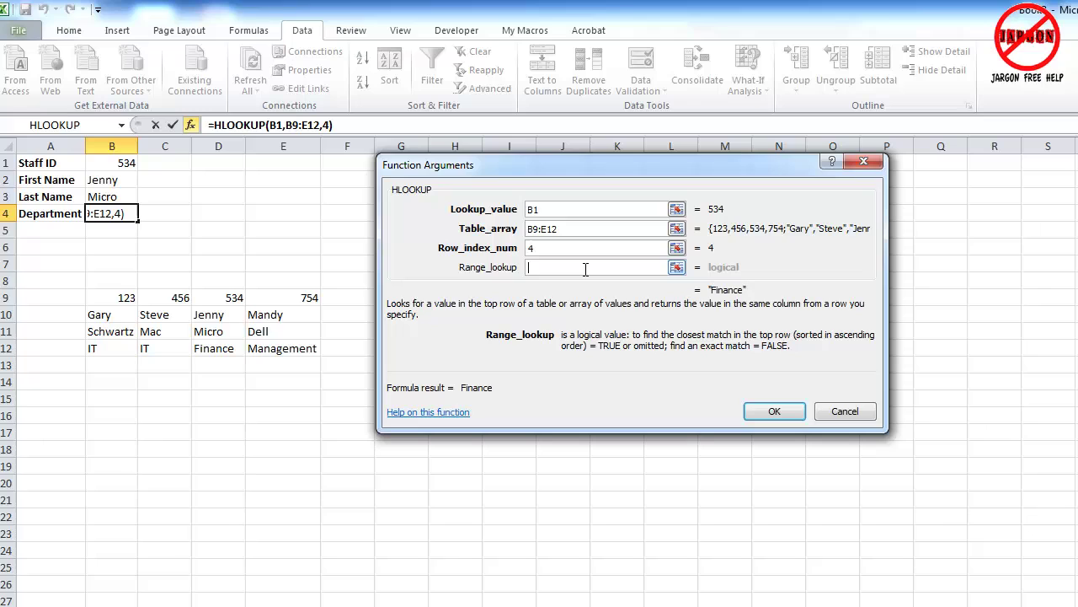
{"action": "type", "text": "false"}
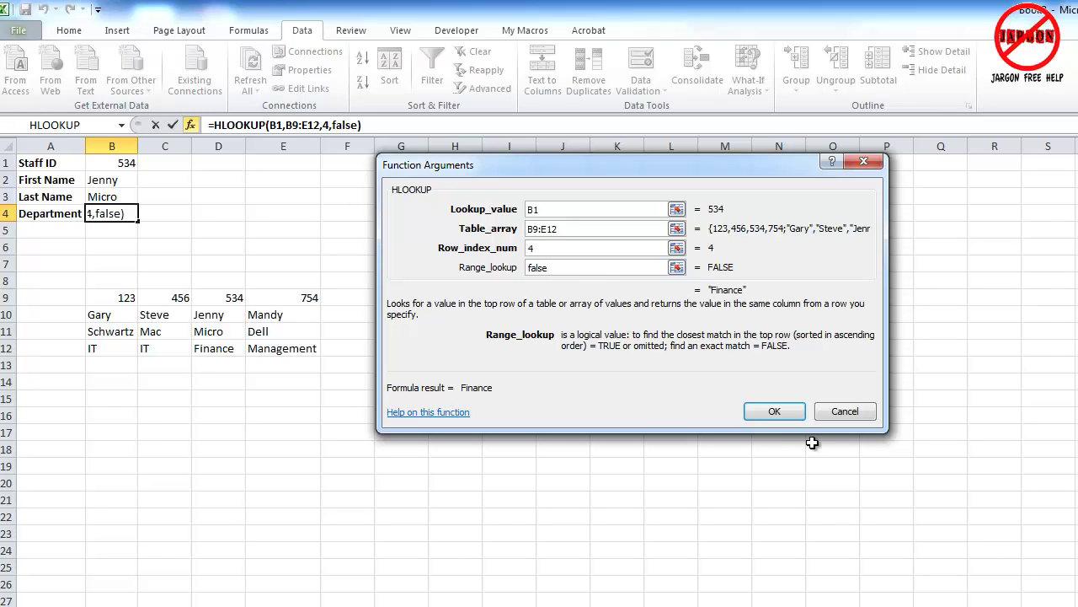
{"action": "left_click", "coordinate": [790, 416]}
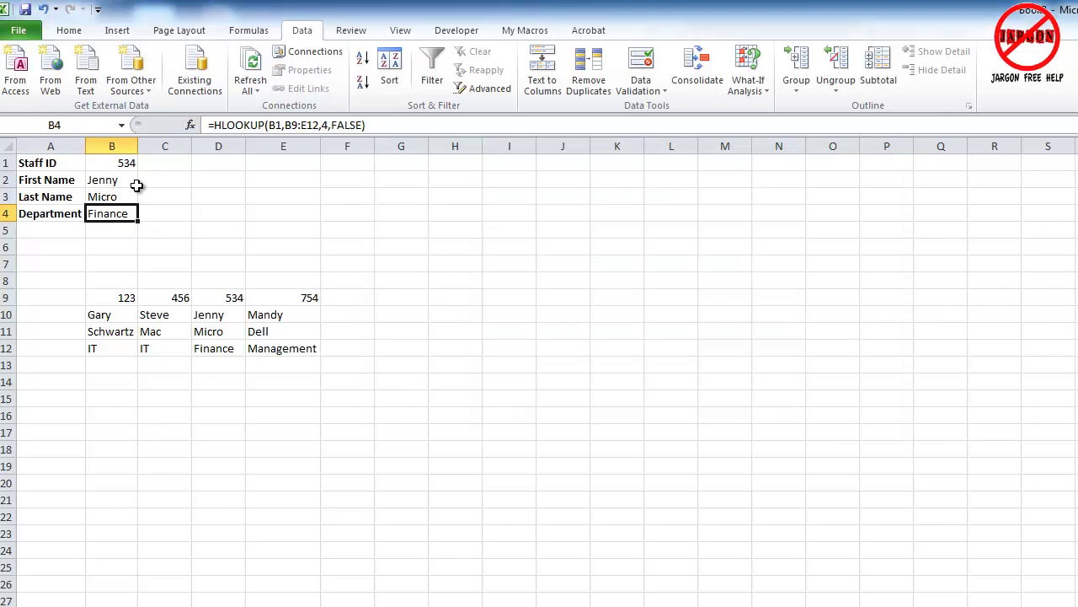
Enter staff ID 123 in B1 so the three HLOOKUPs show Gary, Schwartz and IT.
{"action": "left_click", "coordinate": [117, 163]}
{"action": "type", "text": "123"}
{"action": "key", "text": "Return"}
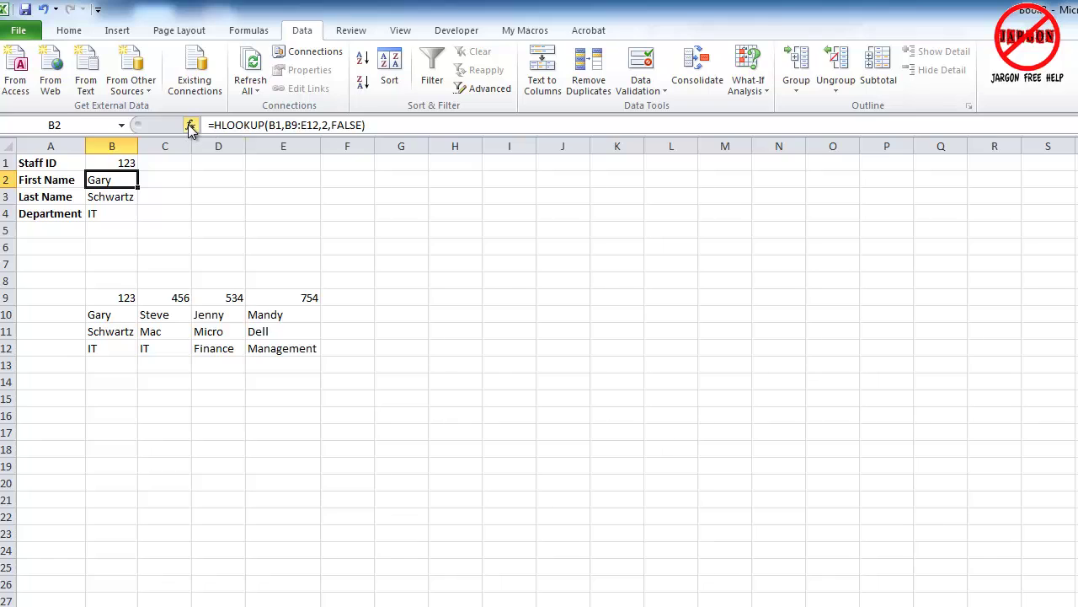
{"action": "left_click", "coordinate": [258, 30]}
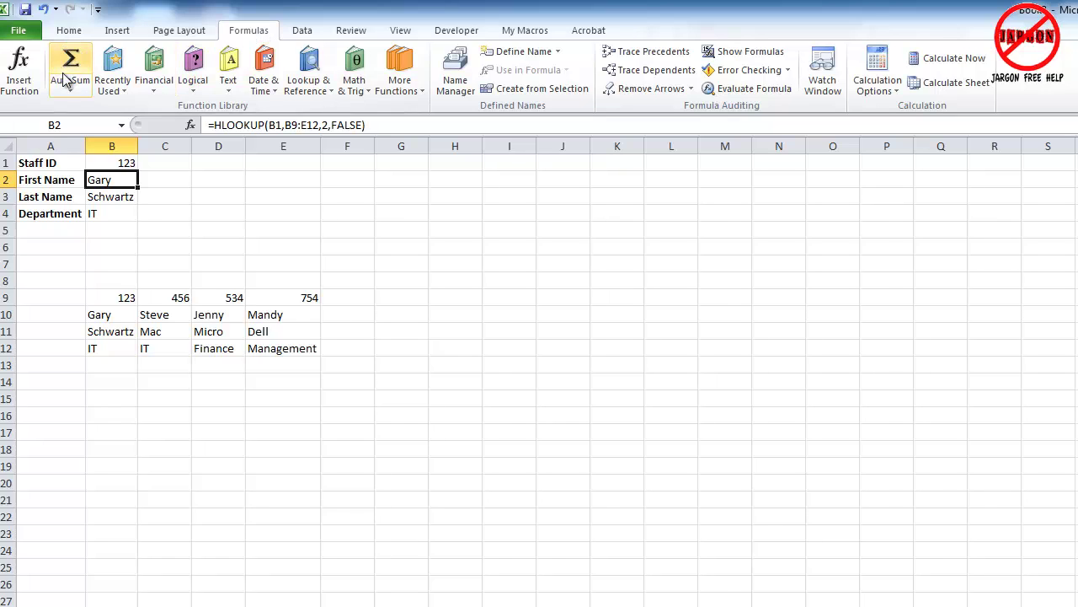
Show the Lookup & Reference function list with HLOOKUP and VLOOKUP.
{"action": "left_click", "coordinate": [318, 87]}
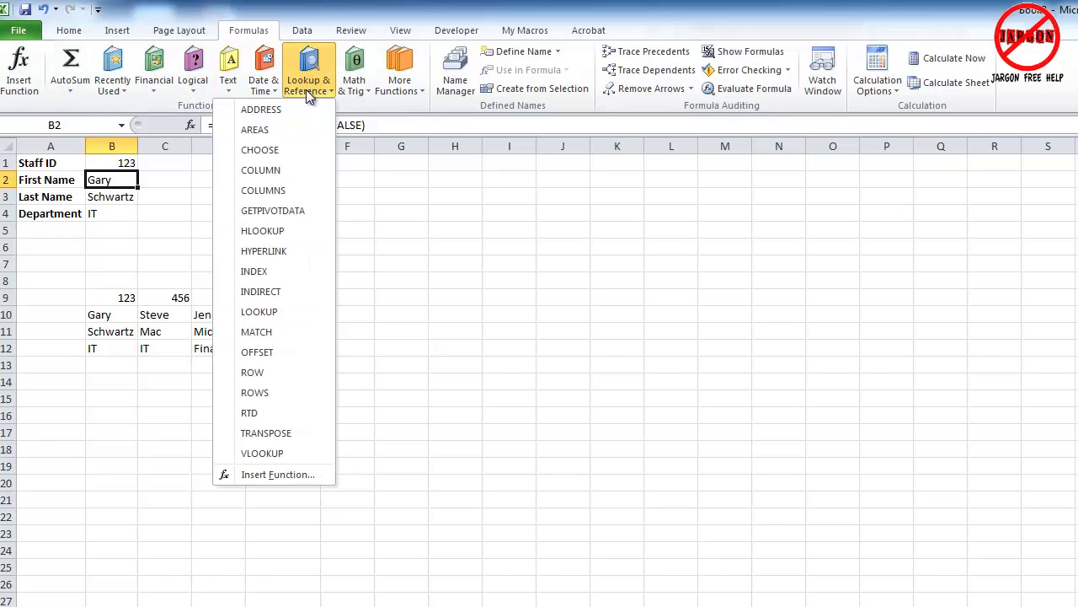